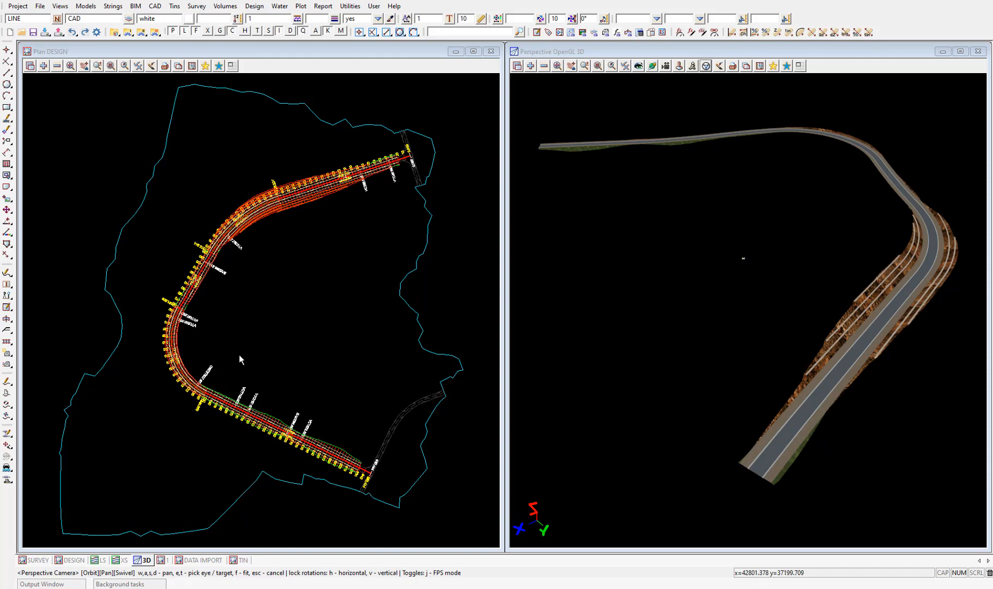
Bring up the LS long section view and fit it into the lower-right quarter of the workspace.
{"action": "left_click", "coordinate": [100, 560]}
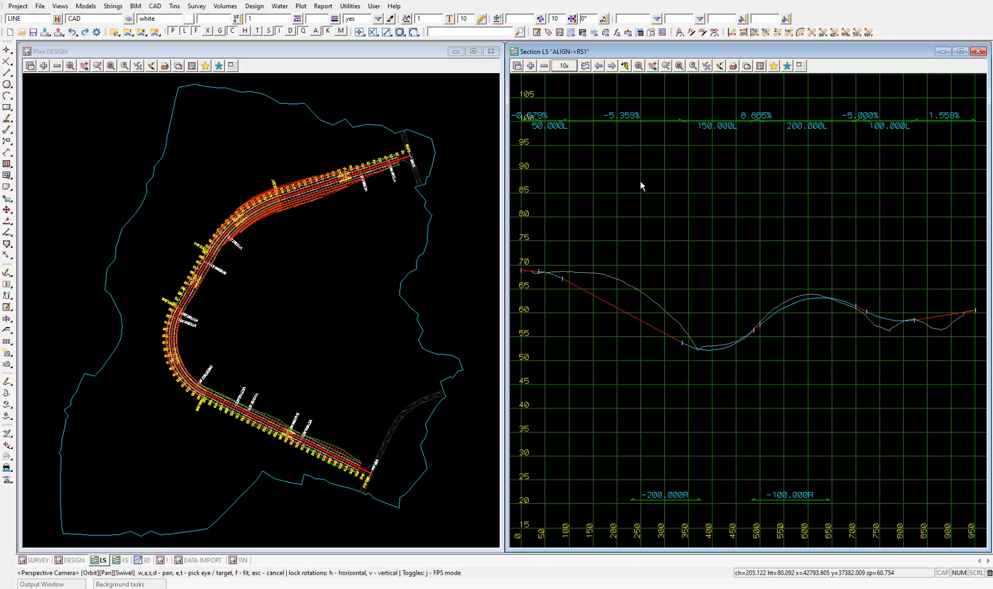
{"action": "left_click", "coordinate": [800, 66]}
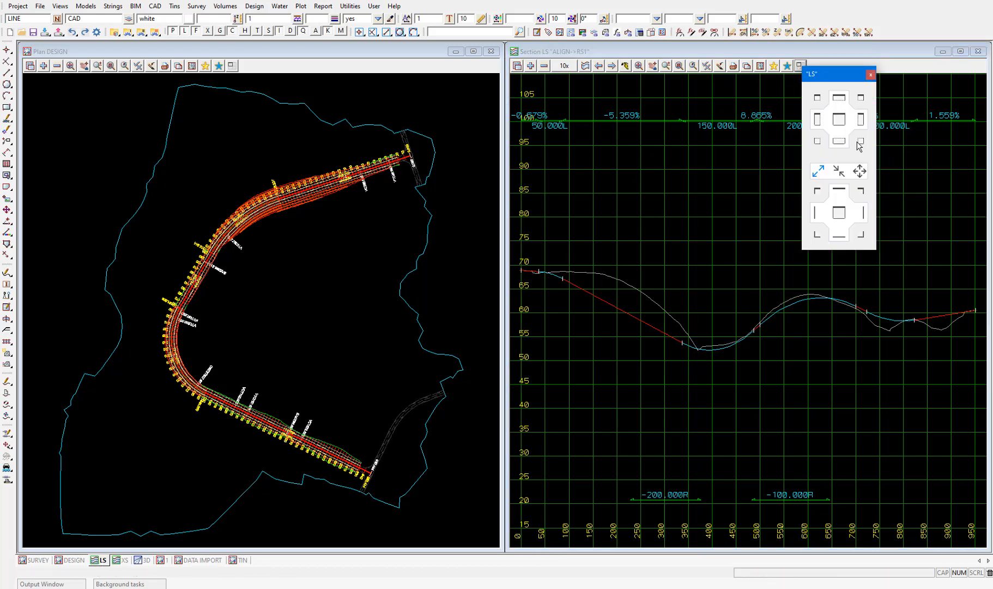
{"action": "left_click", "coordinate": [859, 141]}
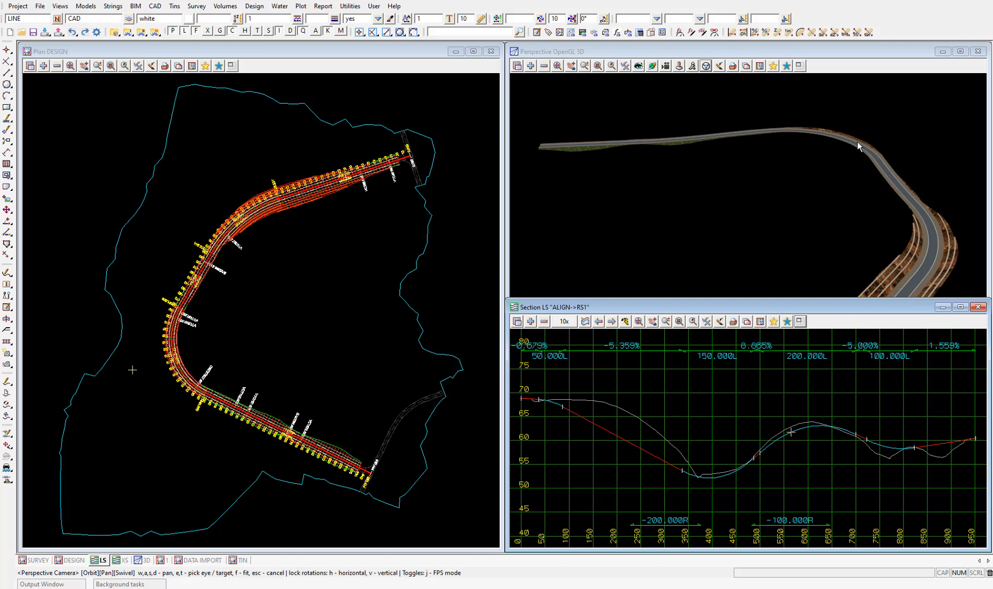
Bring up the XS section view and fit it into the upper-right quarter of the workspace.
{"action": "left_click", "coordinate": [123, 560]}
{"action": "left_click", "coordinate": [350, 118]}
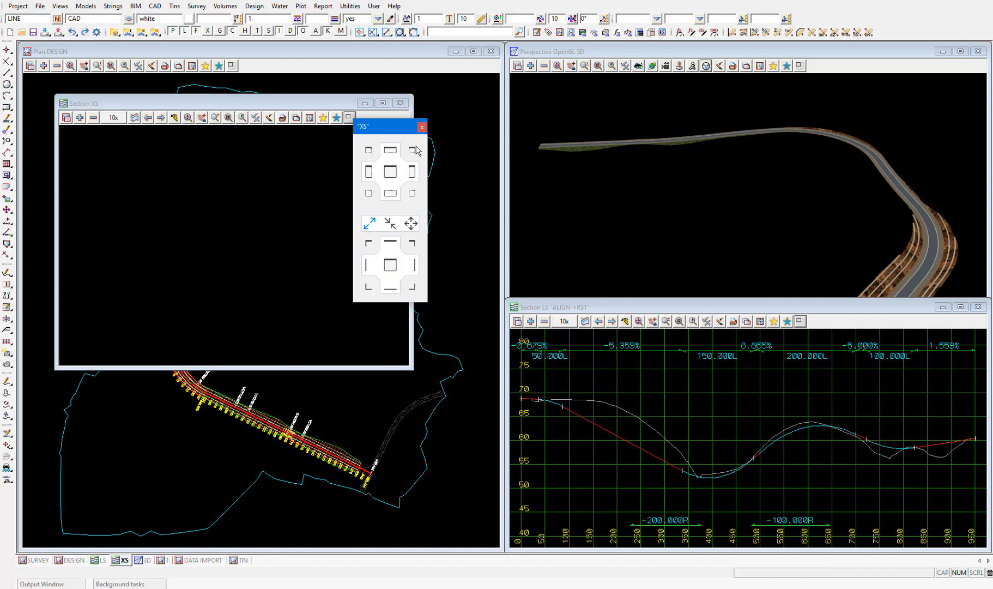
{"action": "left_click", "coordinate": [415, 152]}
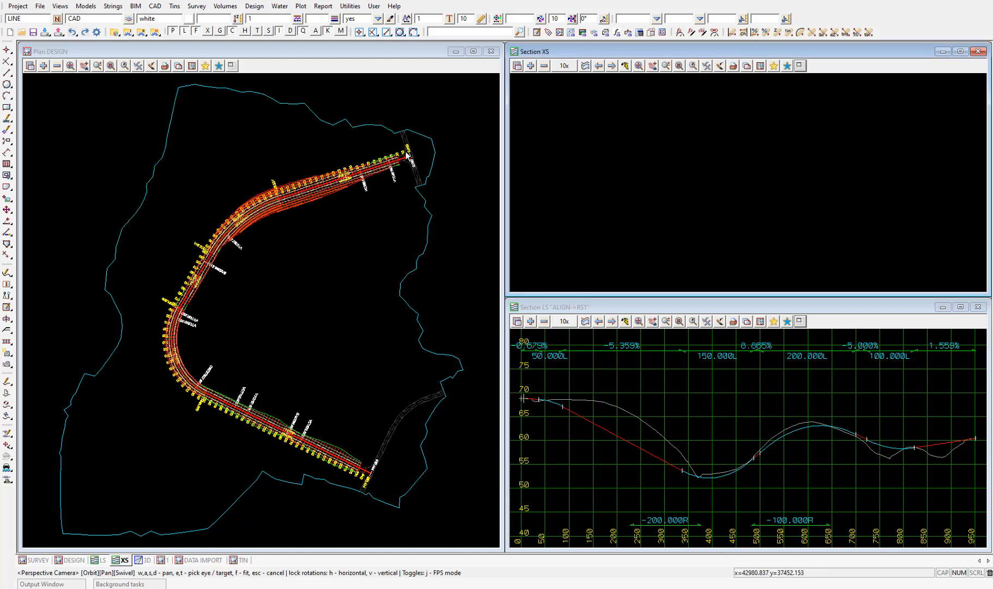
Profile the design cross section at chainage 60 from the plan into the XS section view.
{"action": "left_click", "coordinate": [586, 69]}
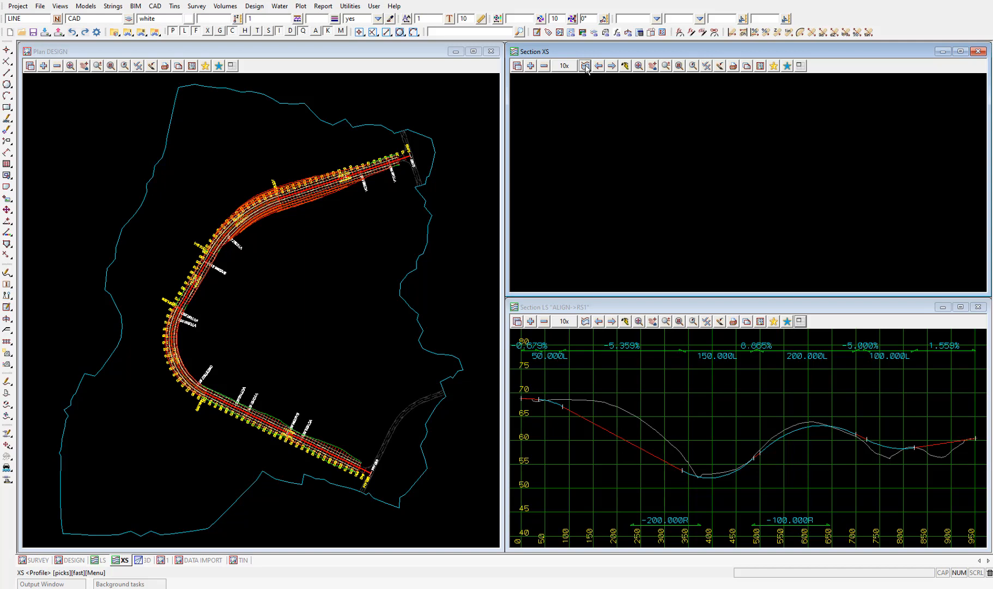
{"action": "scroll", "coordinate": [436, 159], "scroll_direction": "up", "scroll_amount": 8}
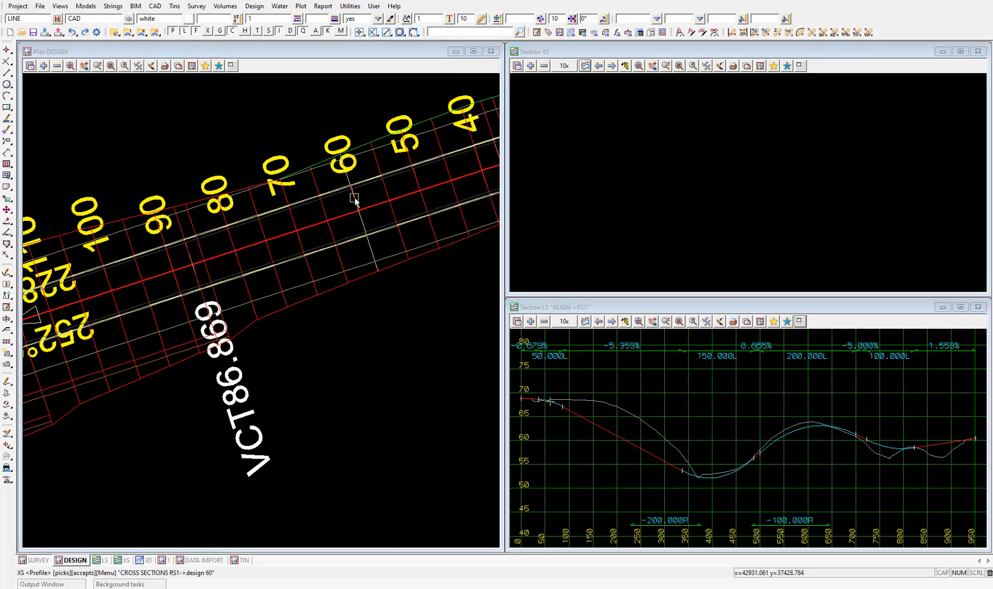
{"action": "left_click", "coordinate": [354, 199]}
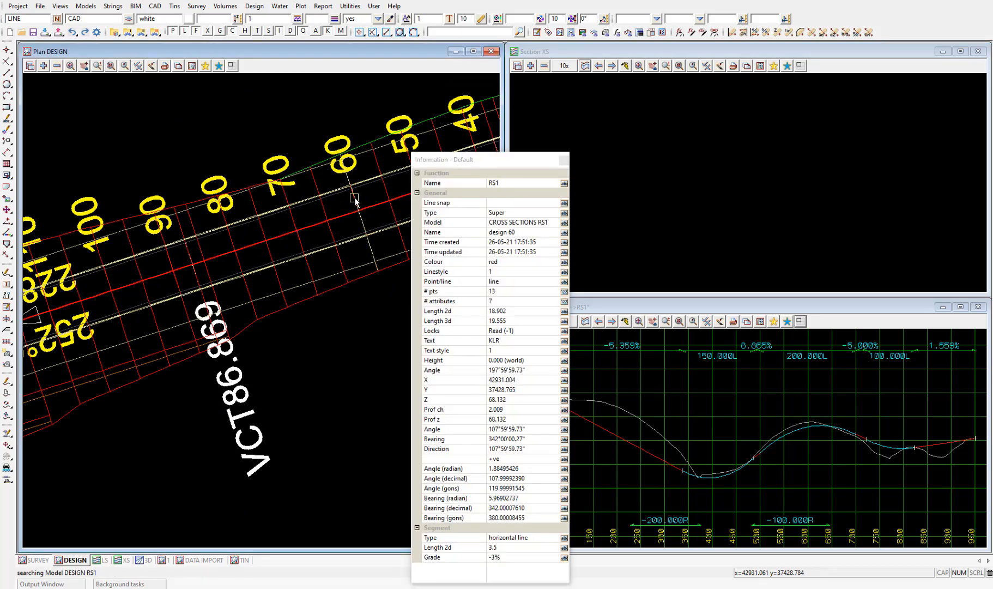
{"action": "middle_click", "coordinate": [355, 199]}
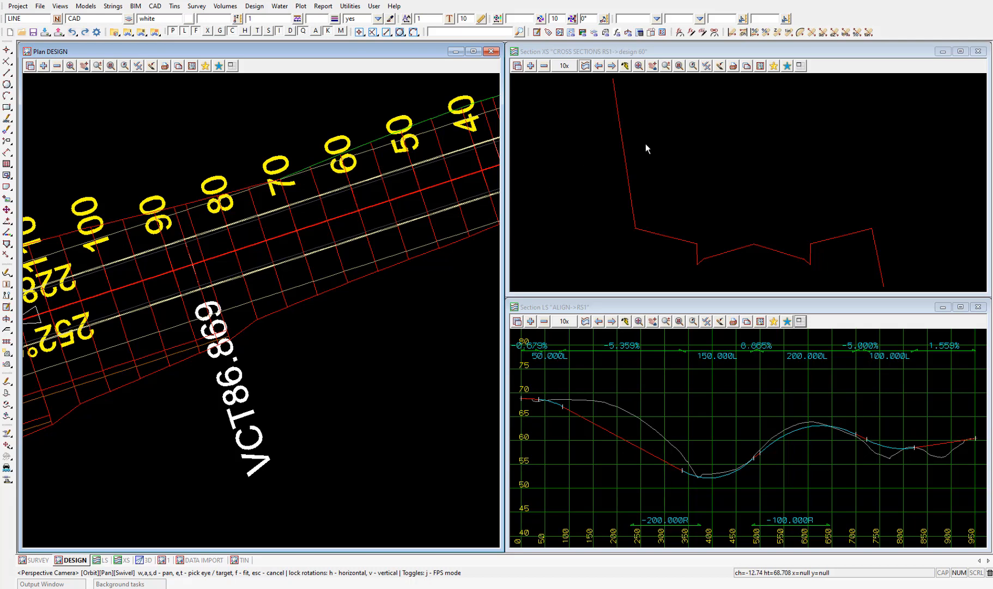
Set the XS section view's grid option to draw grids first on view.
{"action": "left_click", "coordinate": [760, 66]}
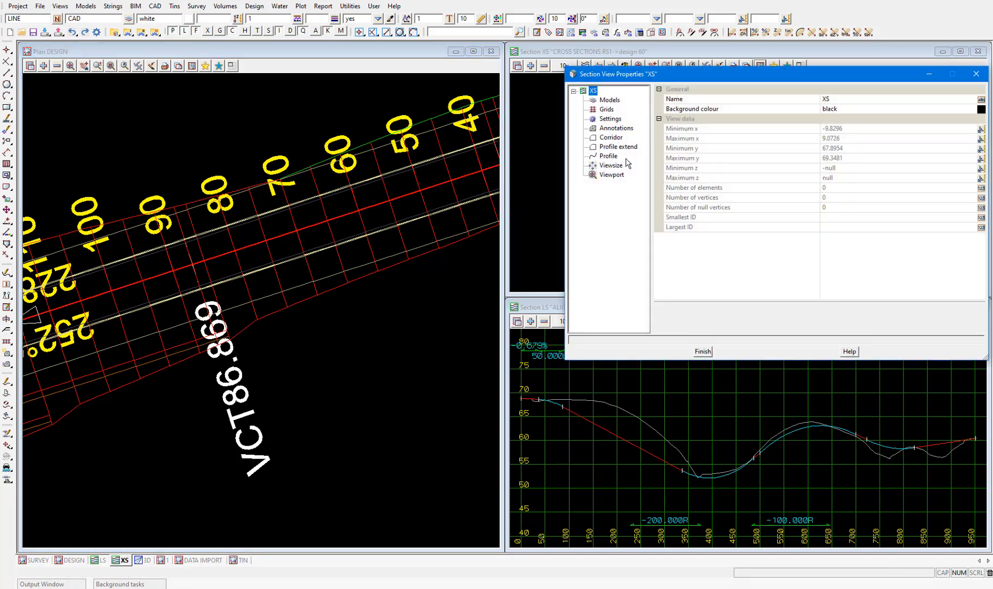
{"action": "left_click_drag", "start_coordinate": [640, 74], "coordinate": [156, 143]}
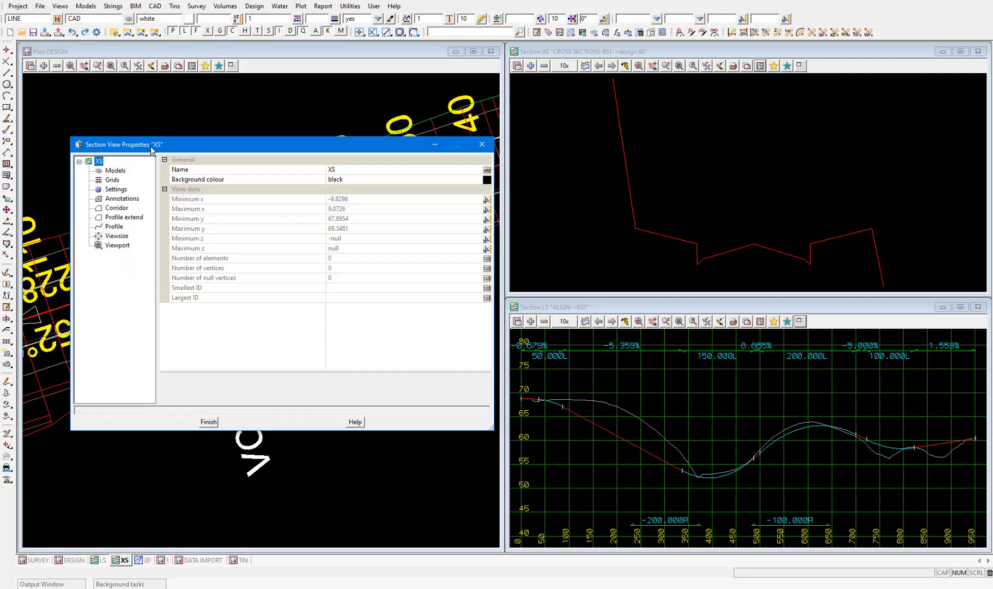
{"action": "left_click", "coordinate": [114, 180]}
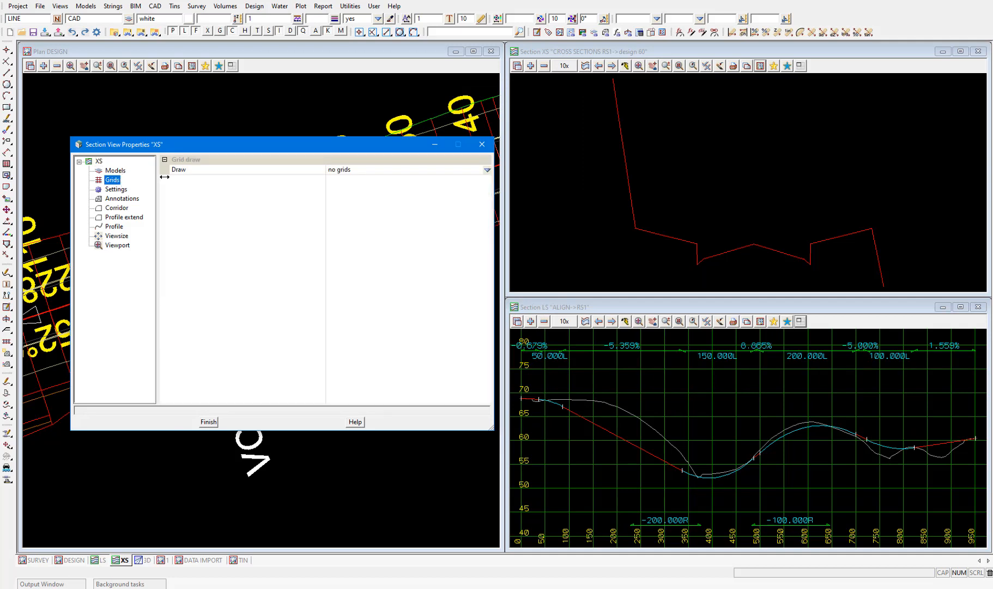
{"action": "left_click", "coordinate": [486, 170]}
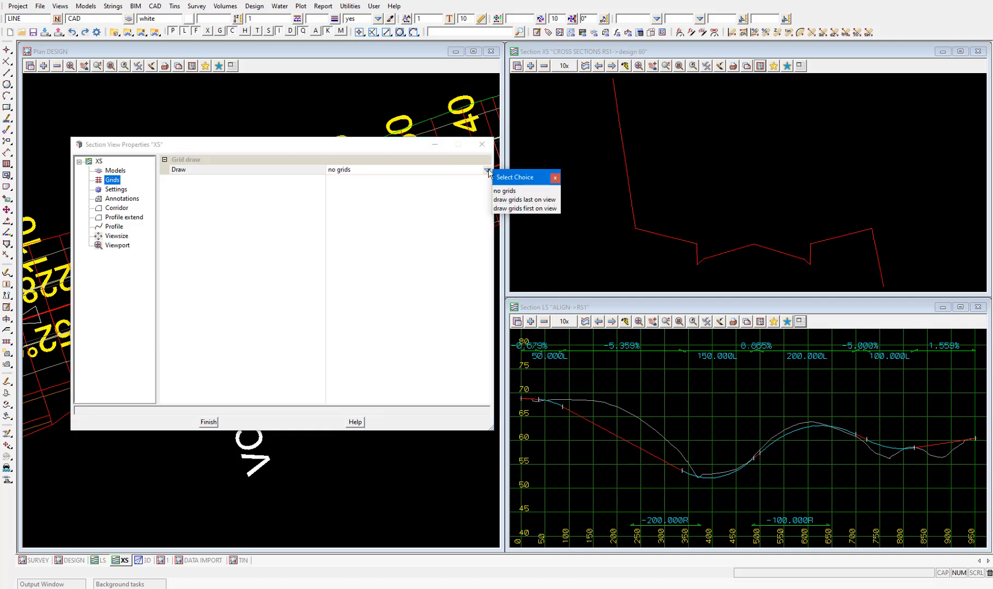
{"action": "left_click", "coordinate": [508, 208]}
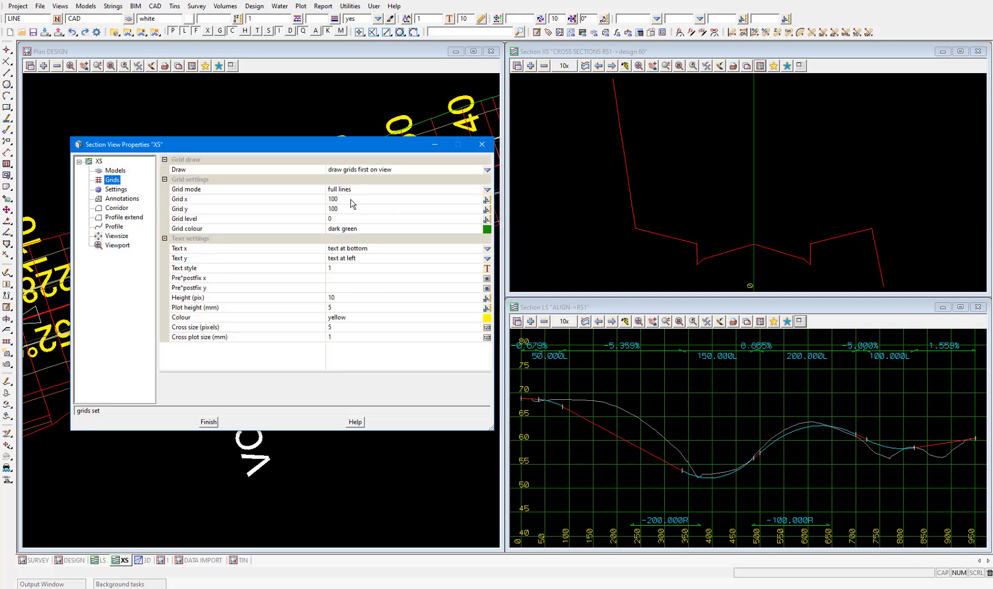
Set the XS view's grid spacing to 5 in x and 0.5 in y, and finish the view properties.
{"action": "left_click", "coordinate": [310, 201]}
{"action": "type", "text": "5"}
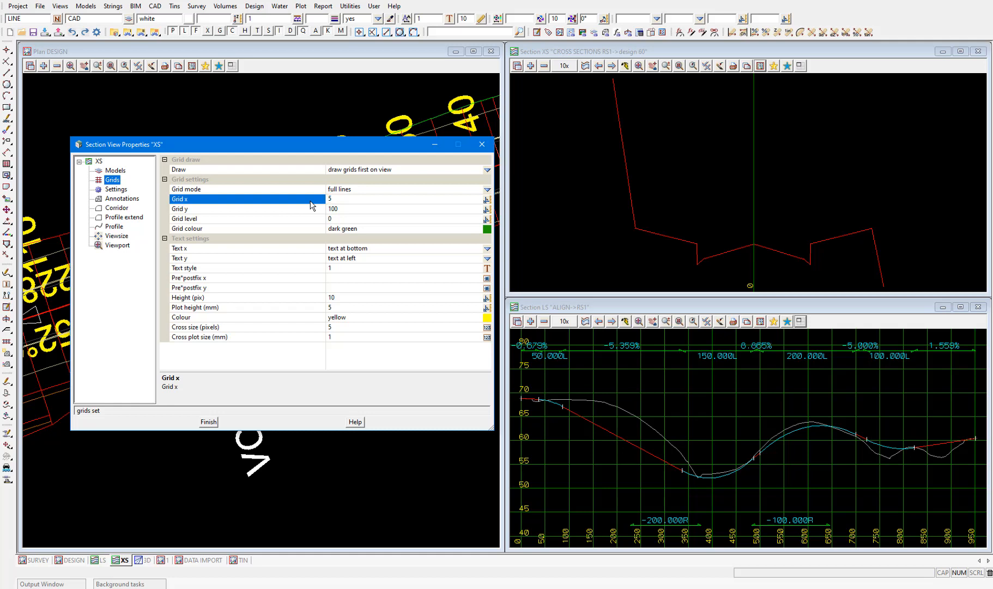
{"action": "left_click", "coordinate": [311, 209]}
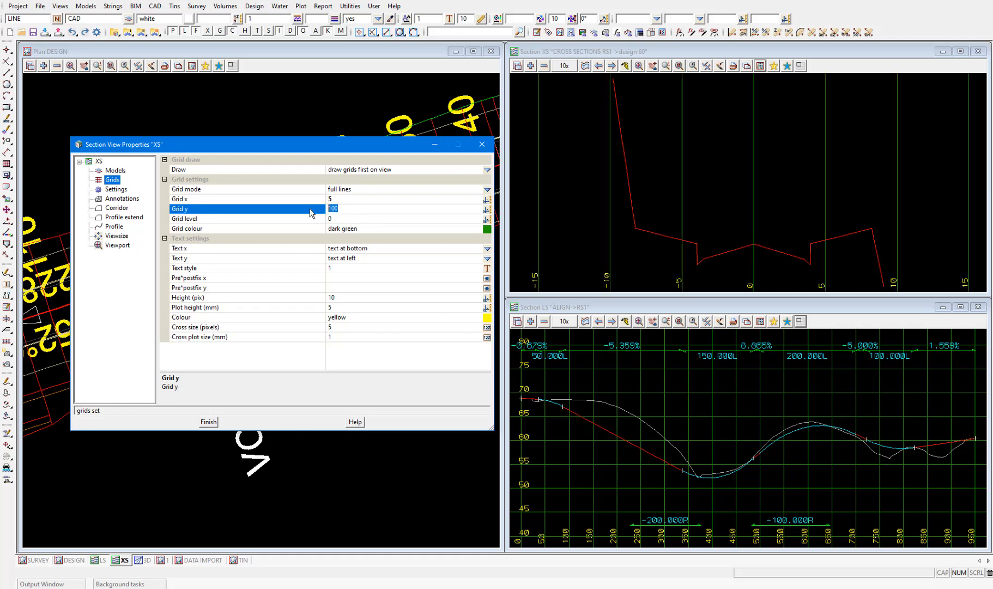
{"action": "type", "text": "0.5"}
{"action": "left_click", "coordinate": [337, 221]}
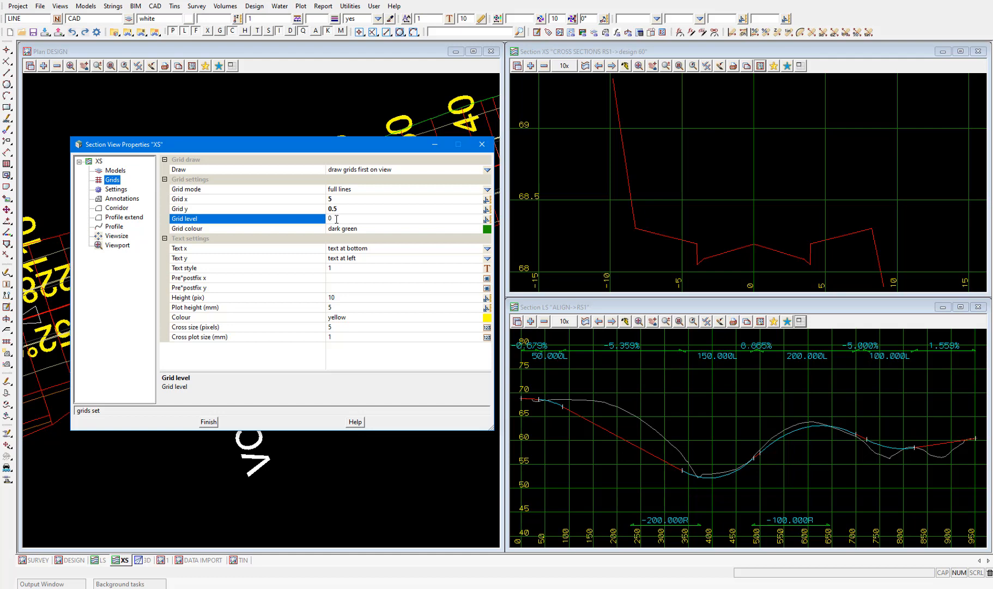
{"action": "left_click", "coordinate": [214, 422]}
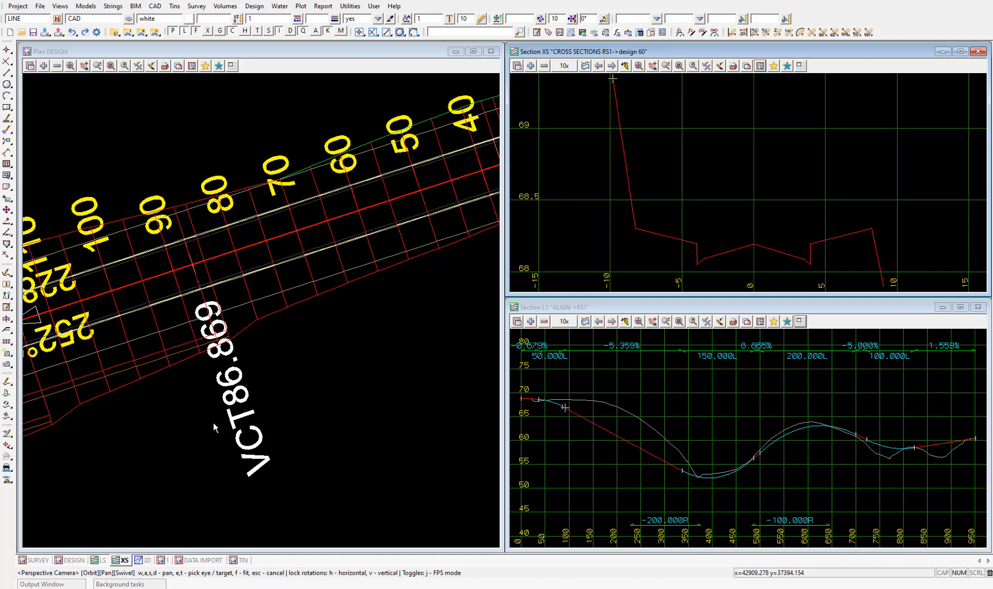
Add the tin GROUND and DESIGN RS1 models to the XS section view and switch its grades on.
{"action": "left_click", "coordinate": [530, 66]}
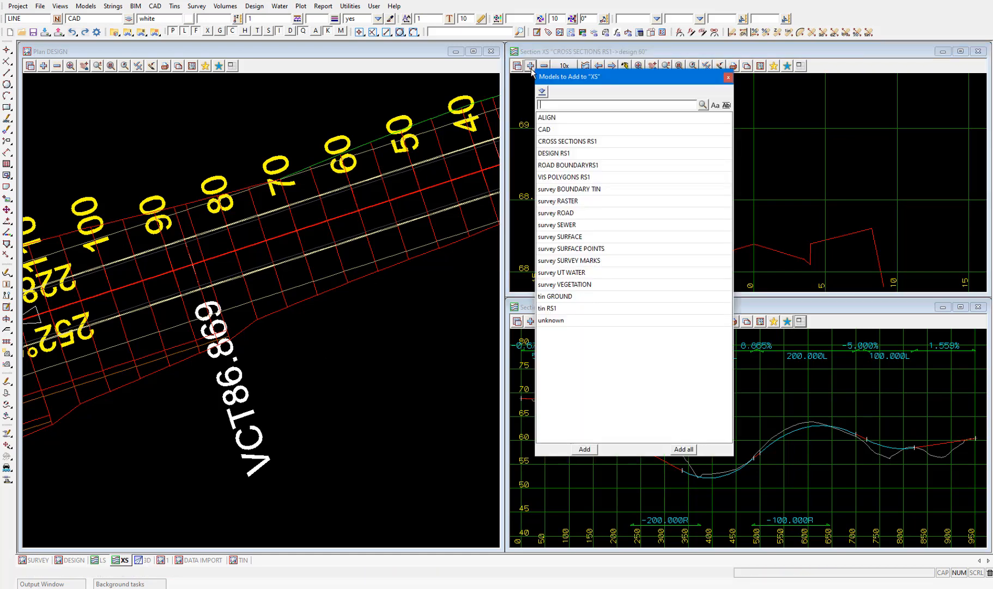
{"action": "double_click", "coordinate": [579, 297]}
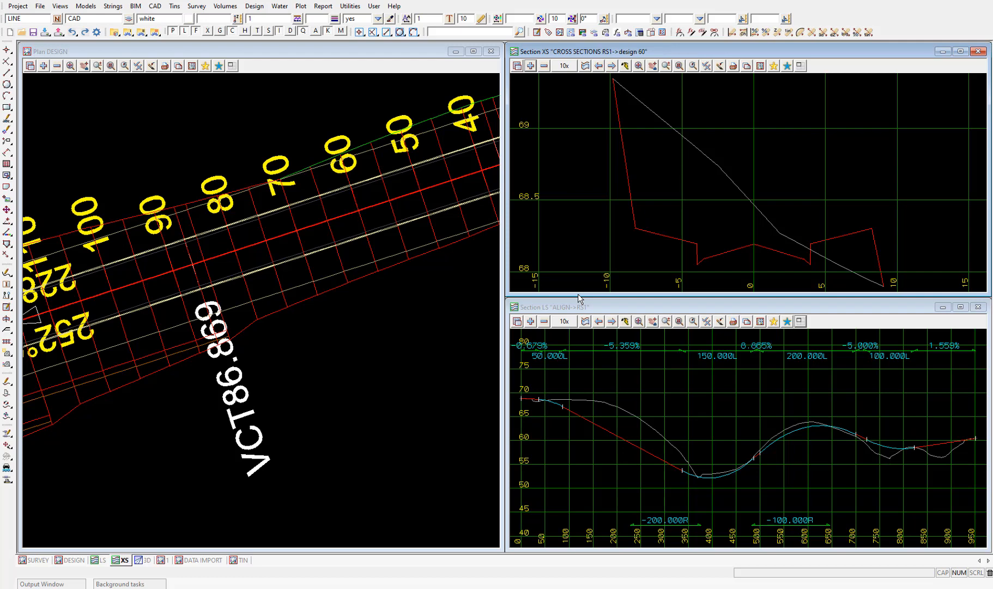
{"action": "left_click", "coordinate": [706, 66]}
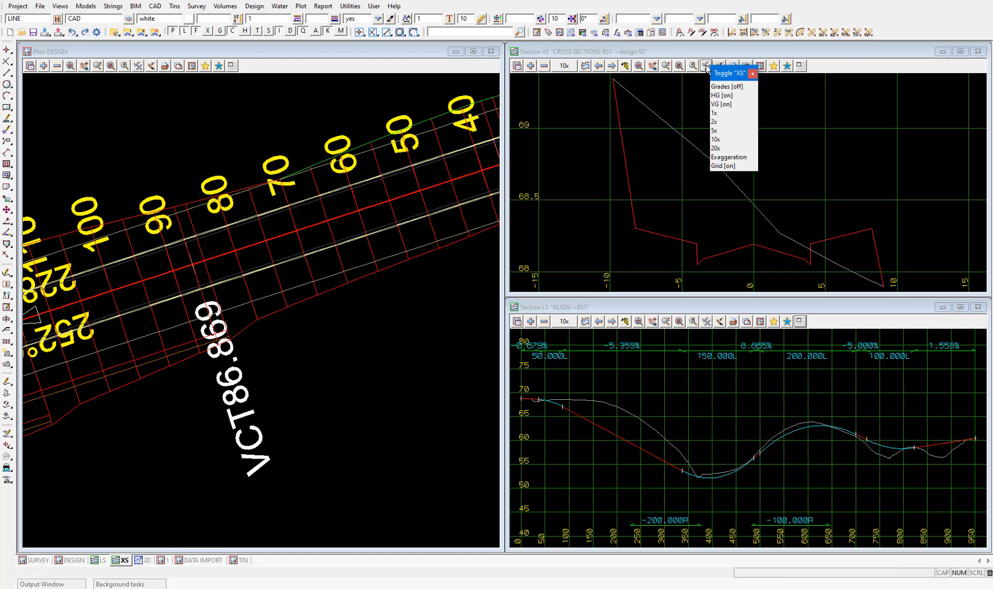
{"action": "left_click", "coordinate": [730, 86]}
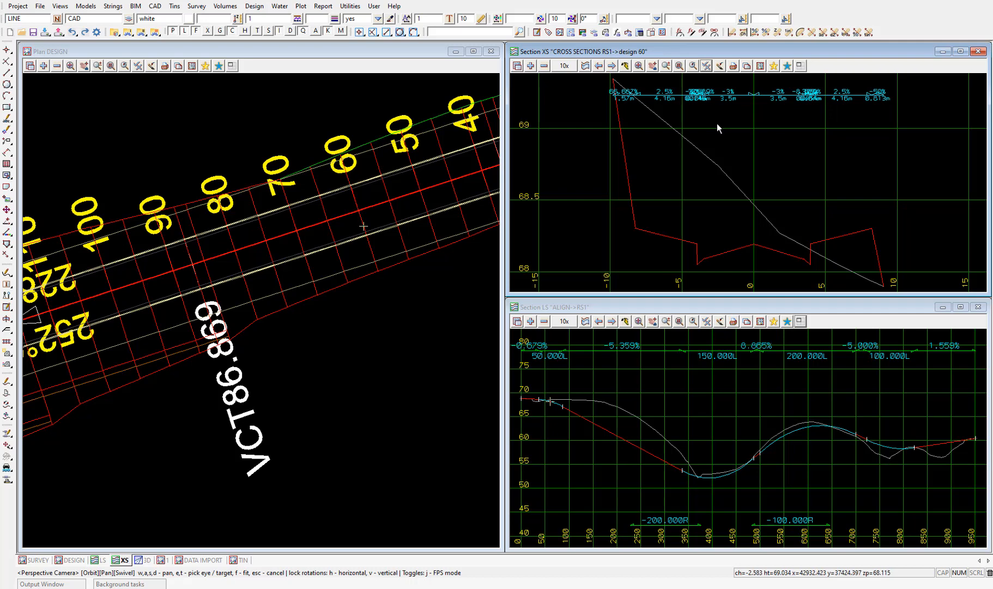
{"action": "left_click", "coordinate": [530, 66]}
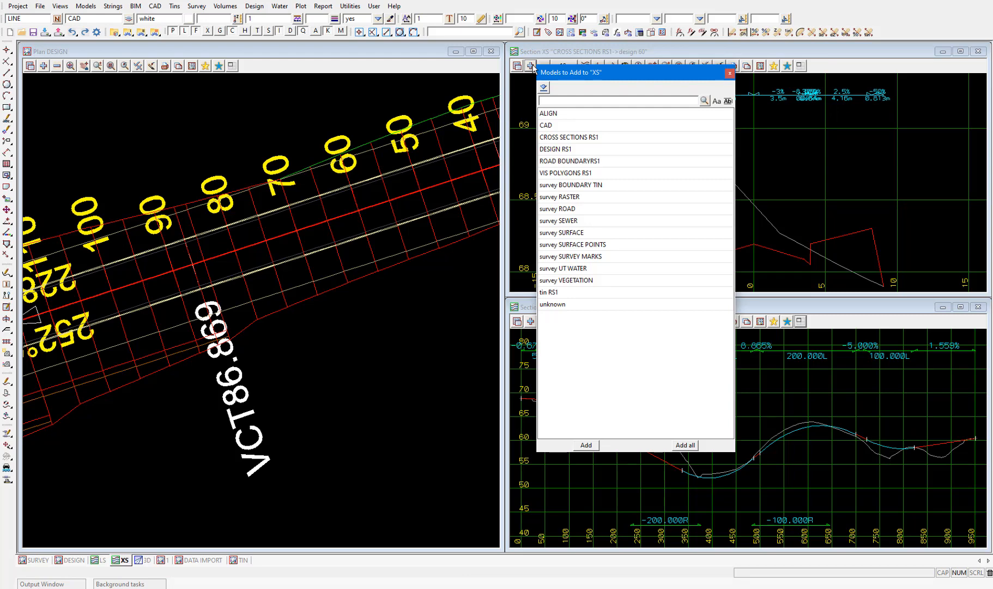
{"action": "double_click", "coordinate": [560, 148]}
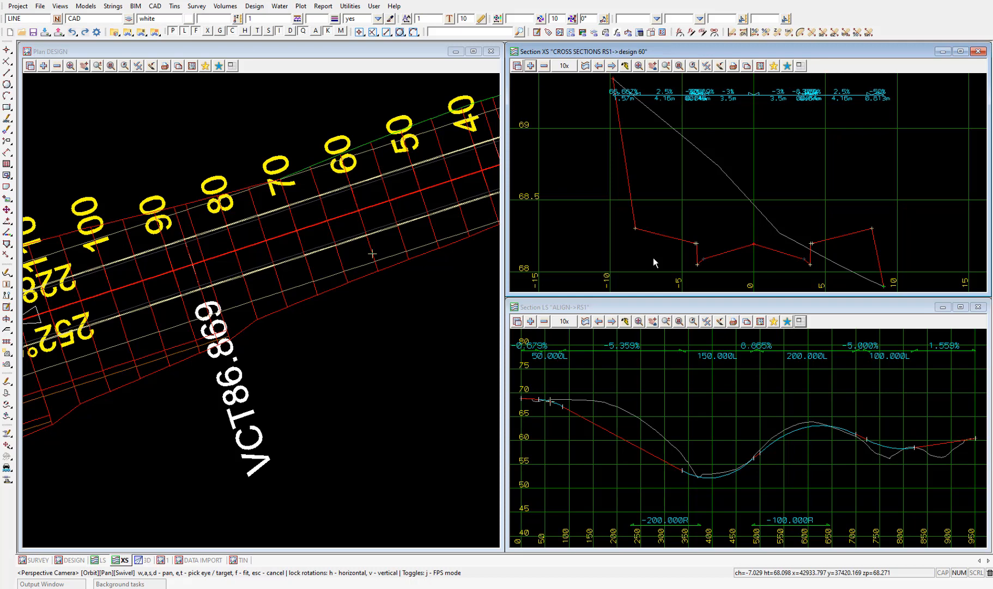
Inquire on the design string at the foot of the left batter in the XS section view.
{"action": "scroll", "coordinate": [629, 219], "scroll_direction": "up", "scroll_amount": 5}
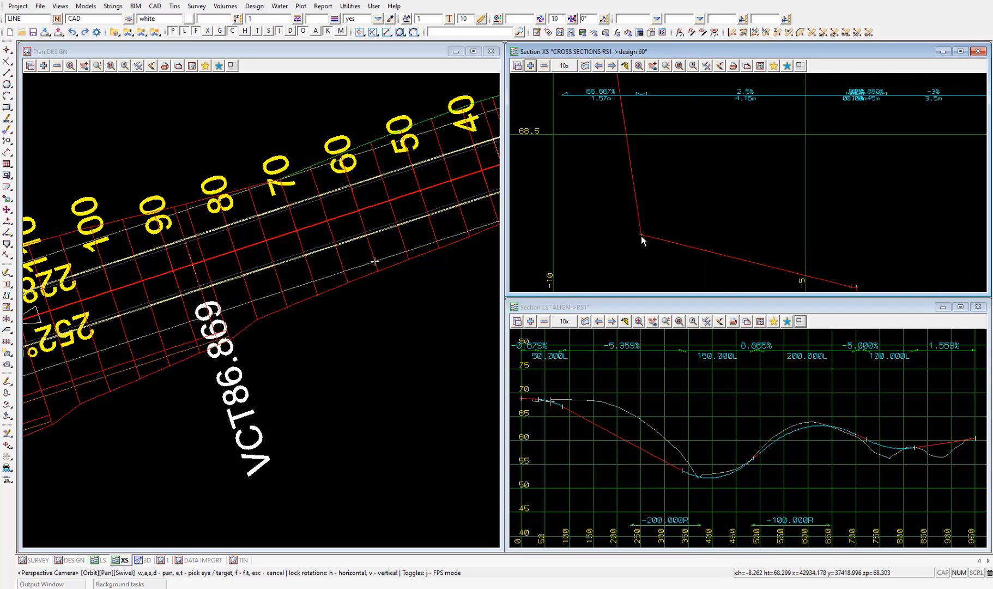
{"action": "scroll", "coordinate": [642, 236], "scroll_direction": "up", "scroll_amount": 2}
{"action": "key", "text": "F2"}
{"action": "left_click", "coordinate": [642, 233]}
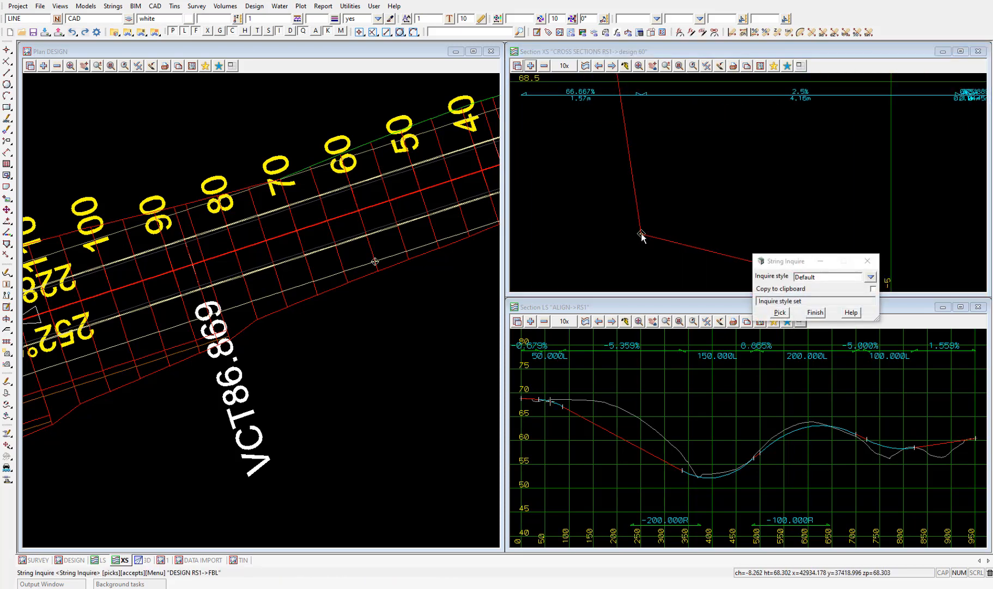
{"action": "middle_click", "coordinate": [642, 235]}
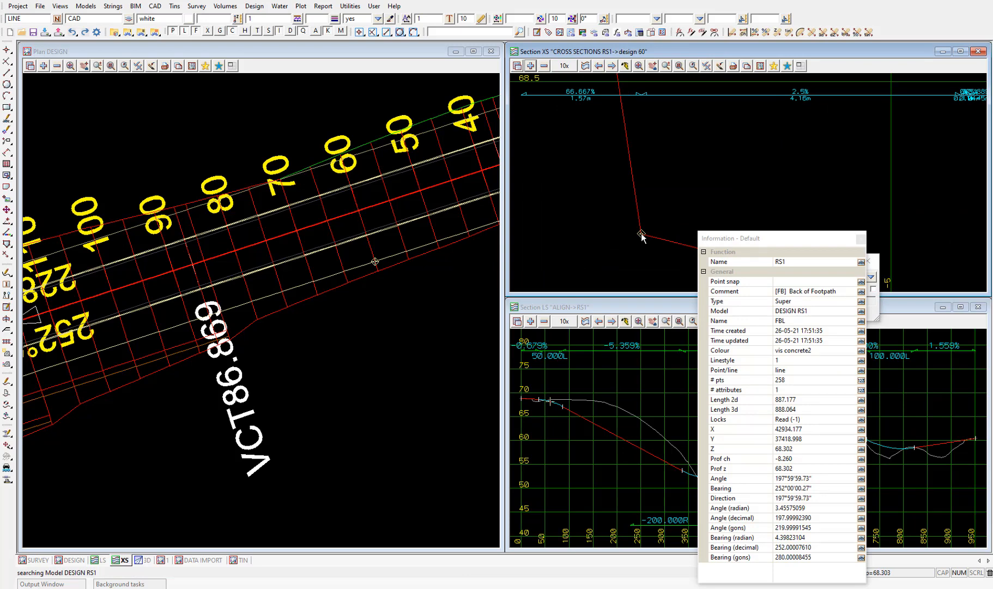
{"action": "key", "text": "Escape"}
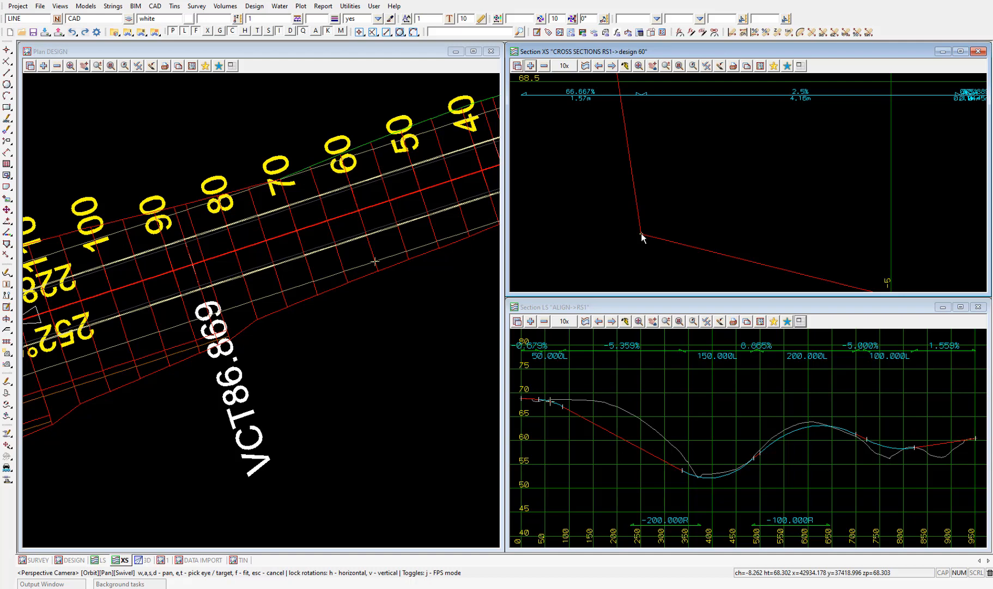
{"action": "scroll", "coordinate": [650, 266], "scroll_direction": "down", "scroll_amount": 3}
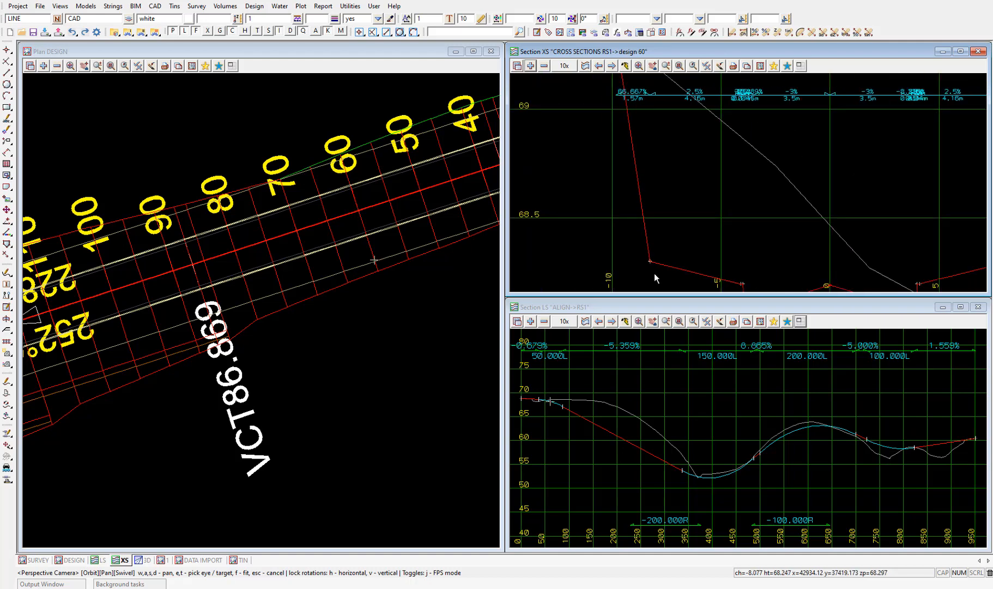
{"action": "scroll", "coordinate": [654, 274], "scroll_direction": "down", "scroll_amount": 1}
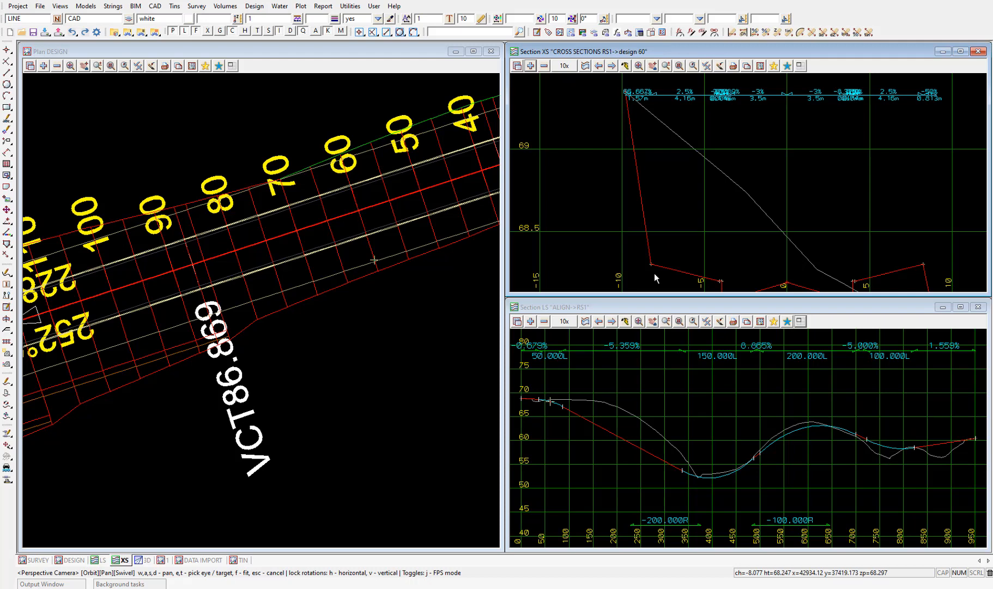
Open the FULL LEFT template in Template Create/Edit and display its variable cut links.
{"action": "left_click", "coordinate": [254, 6]}
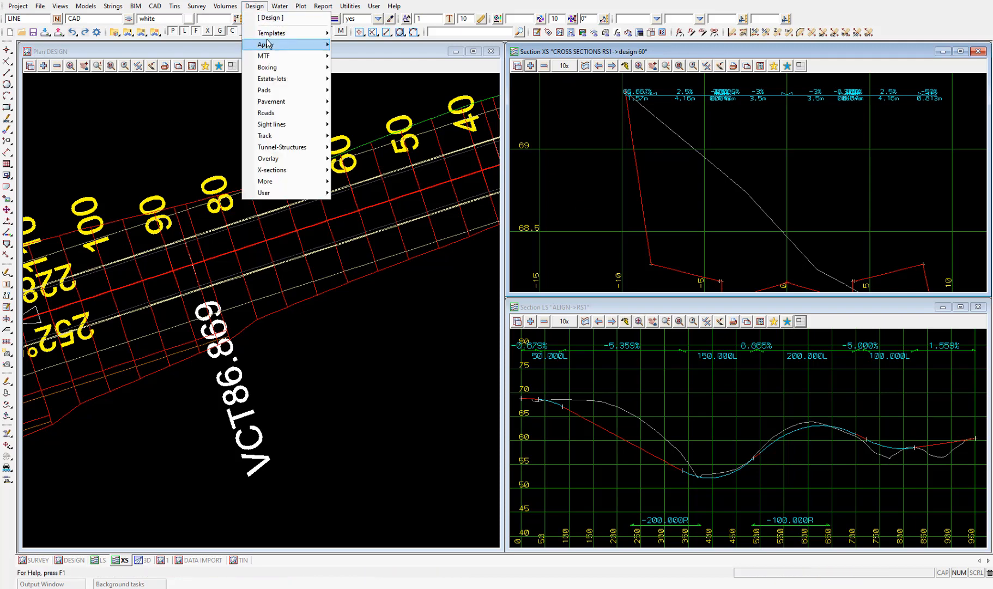
{"action": "mouse_move", "coordinate": [278, 33]}
{"action": "left_click", "coordinate": [380, 73]}
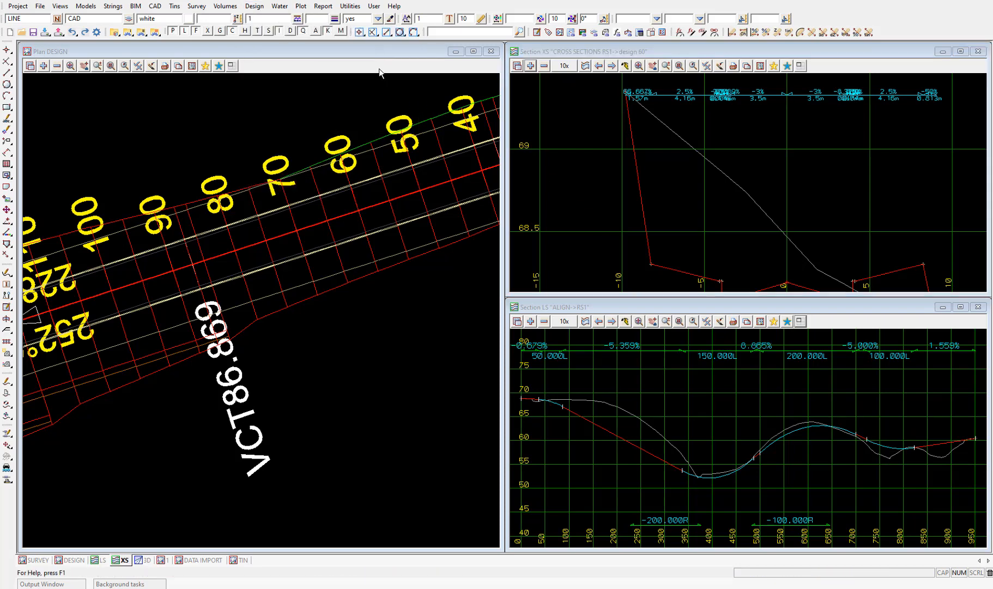
{"action": "left_click", "coordinate": [571, 93]}
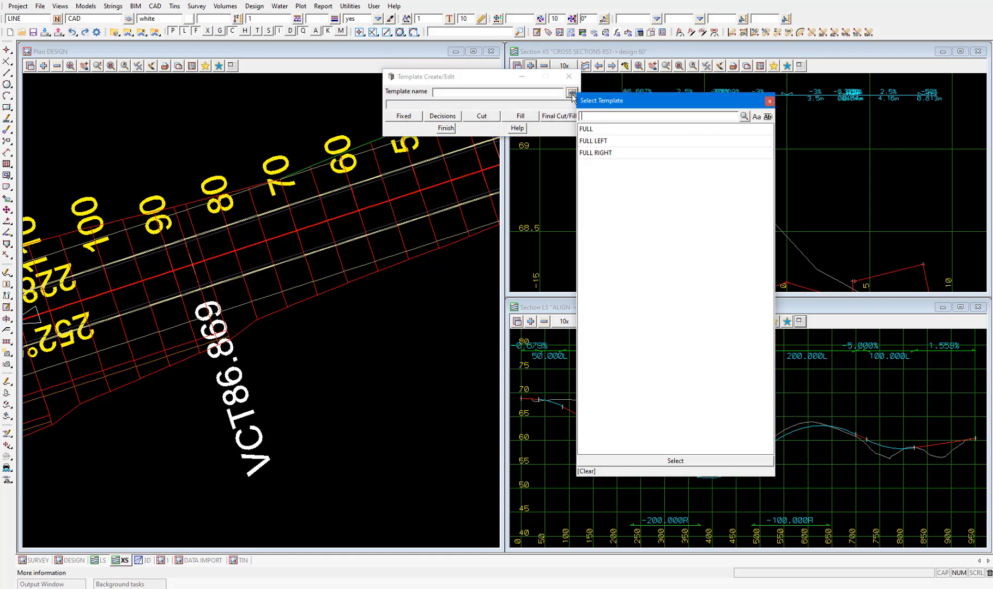
{"action": "double_click", "coordinate": [600, 141]}
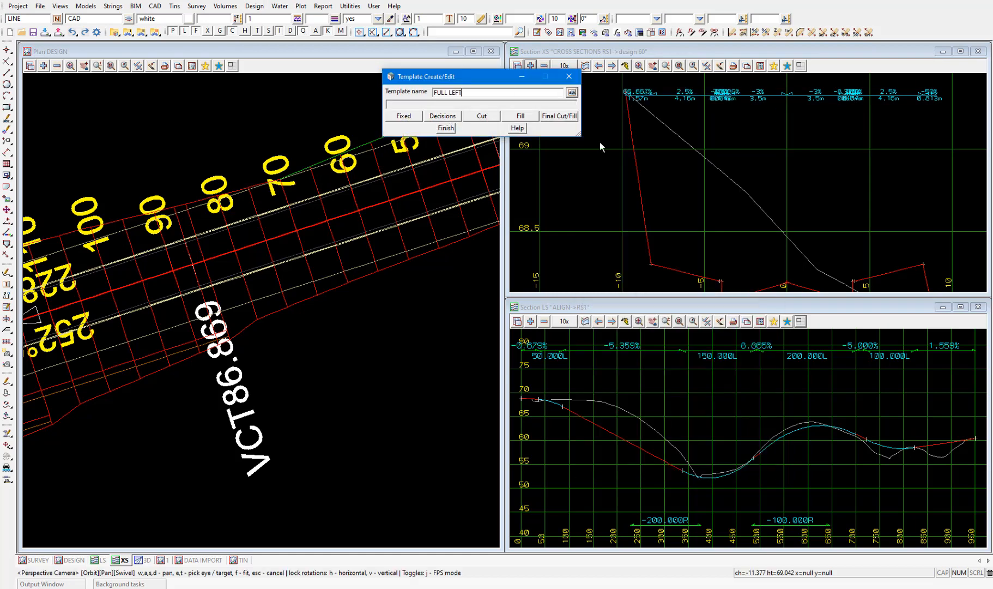
{"action": "left_click", "coordinate": [482, 116]}
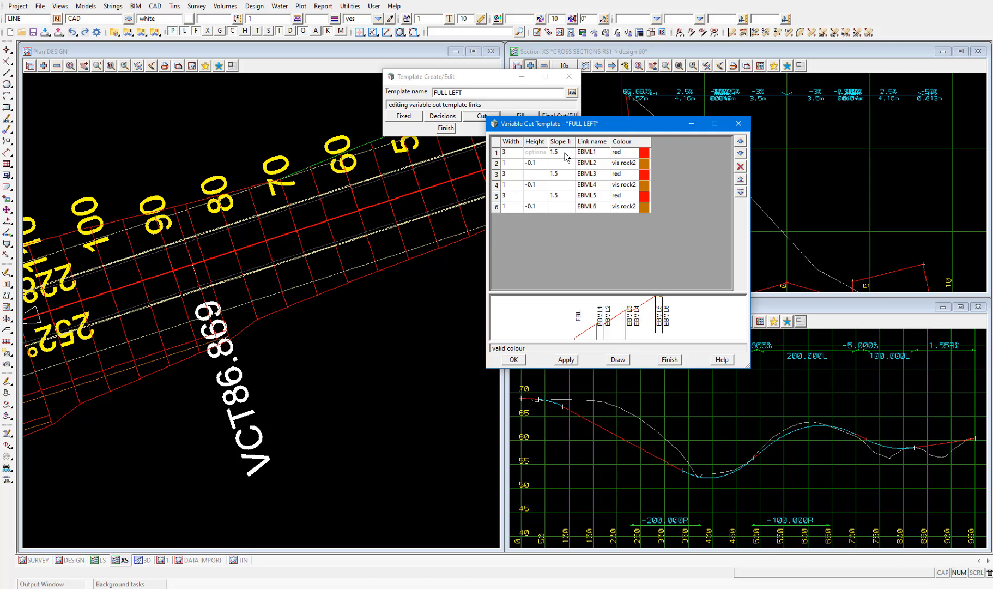
Close the FULL LEFT template editor and inquire on the right back-of-footpath string in the XS section view.
{"action": "left_click", "coordinate": [742, 126]}
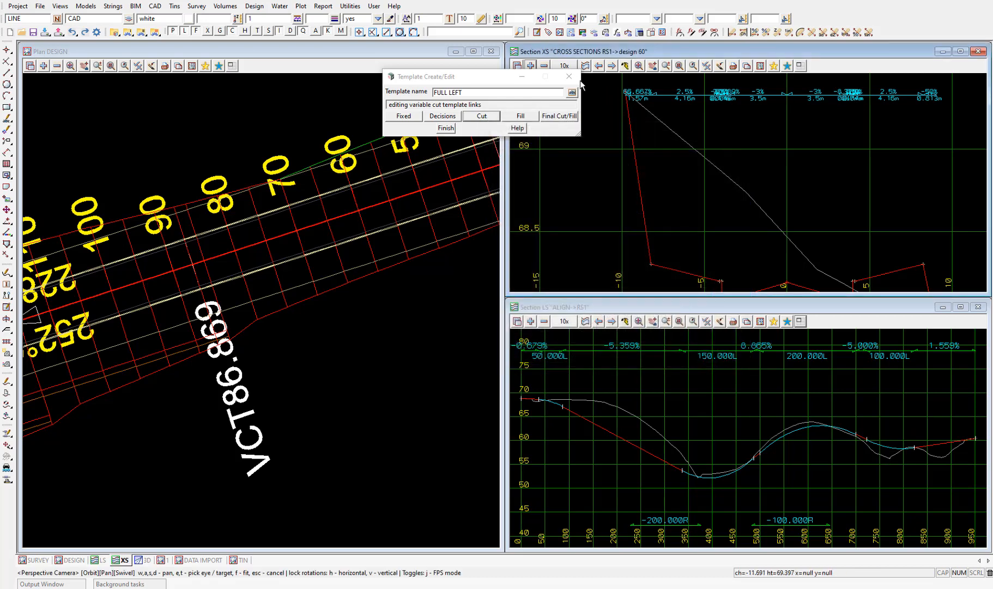
{"action": "left_click", "coordinate": [577, 82]}
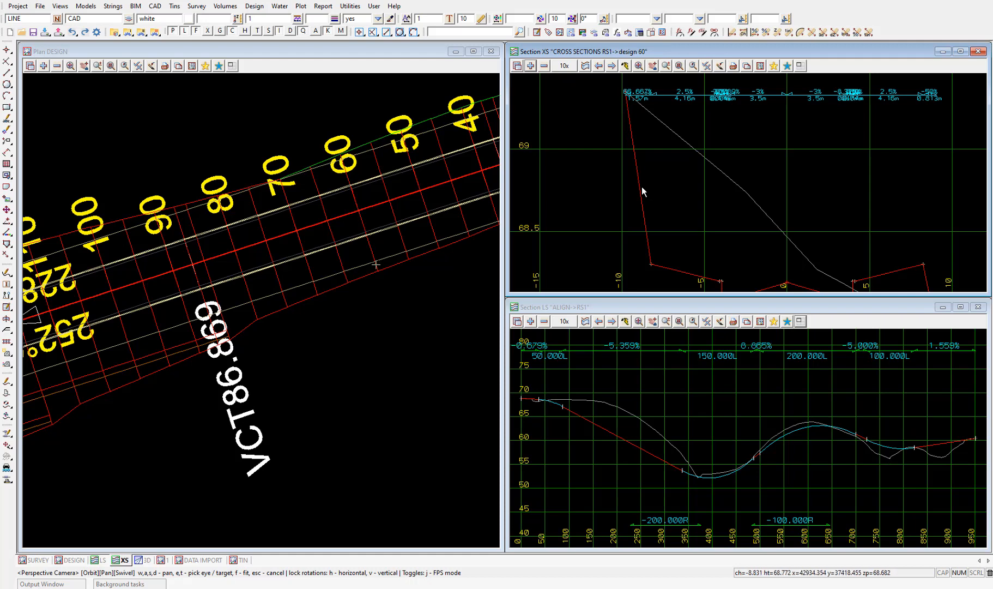
{"action": "scroll", "coordinate": [638, 187], "scroll_direction": "down", "scroll_amount": 2}
{"action": "scroll", "coordinate": [816, 257], "scroll_direction": "up", "scroll_amount": 2}
{"action": "scroll", "coordinate": [796, 224], "scroll_direction": "up", "scroll_amount": 1}
{"action": "scroll", "coordinate": [796, 224], "scroll_direction": "up", "scroll_amount": 1}
{"action": "key", "text": "F2"}
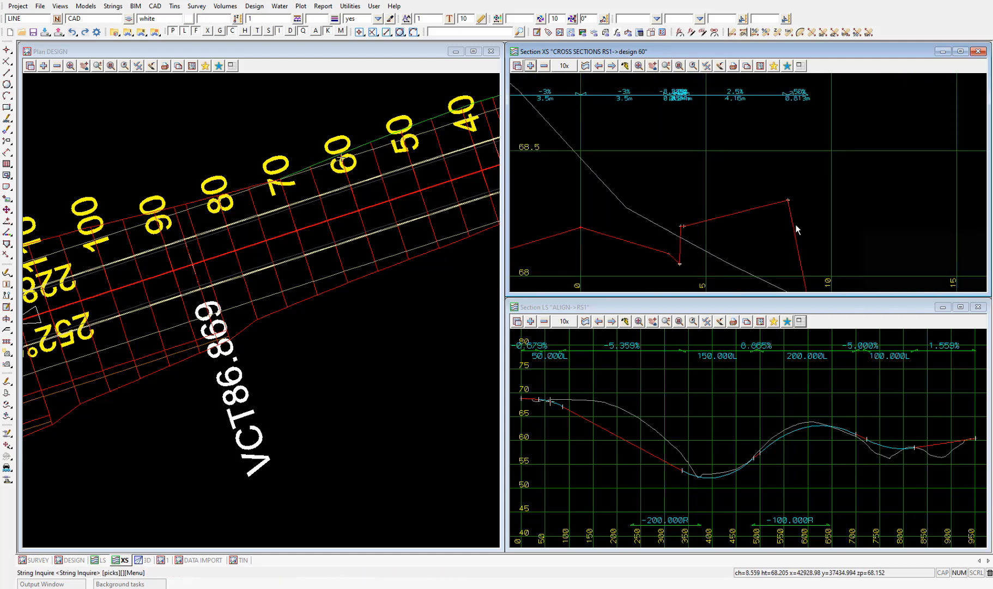
{"action": "left_click", "coordinate": [792, 202]}
{"action": "left_click", "coordinate": [791, 202]}
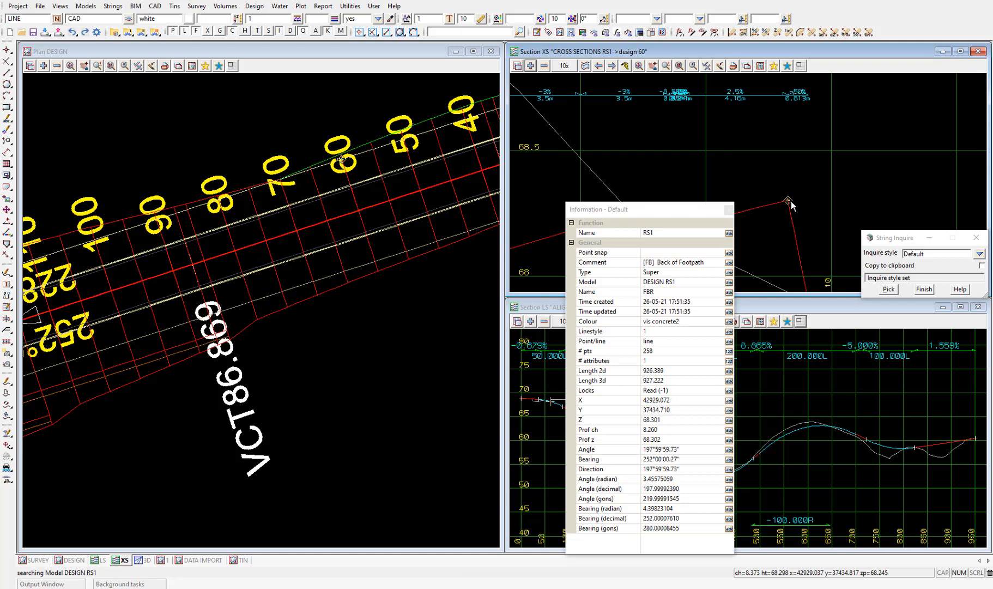
{"action": "key", "text": "Escape"}
Step forward through the RS1 design cross sections in the XS section view from chainage 60 to chainage 145.
{"action": "scroll", "coordinate": [741, 202], "scroll_direction": "down", "scroll_amount": 2}
{"action": "scroll", "coordinate": [779, 256], "scroll_direction": "up", "scroll_amount": 1}
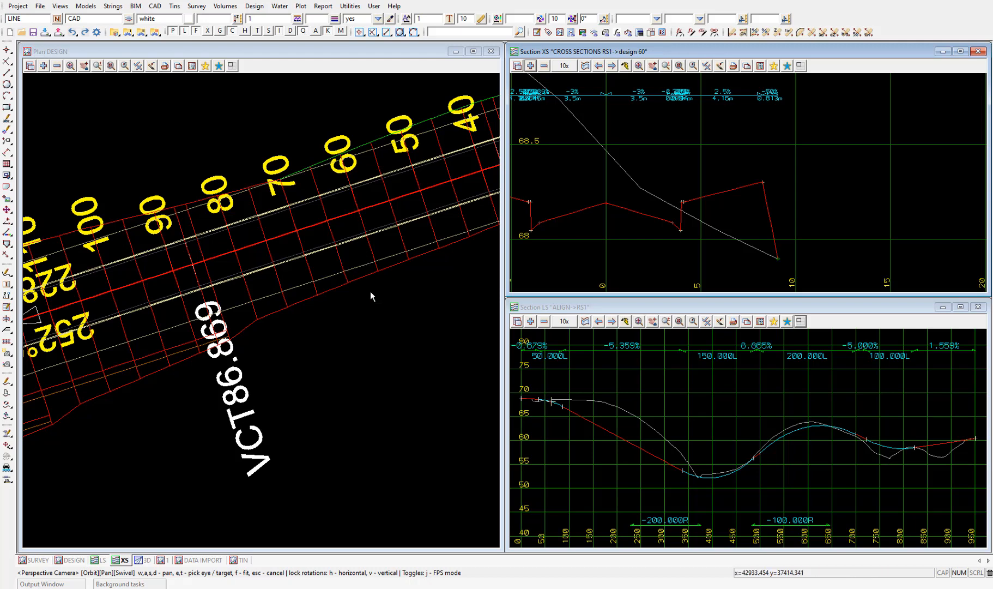
{"action": "scroll", "coordinate": [259, 309], "scroll_direction": "down", "scroll_amount": 4}
{"action": "scroll", "coordinate": [435, 266], "scroll_direction": "up", "scroll_amount": 3}
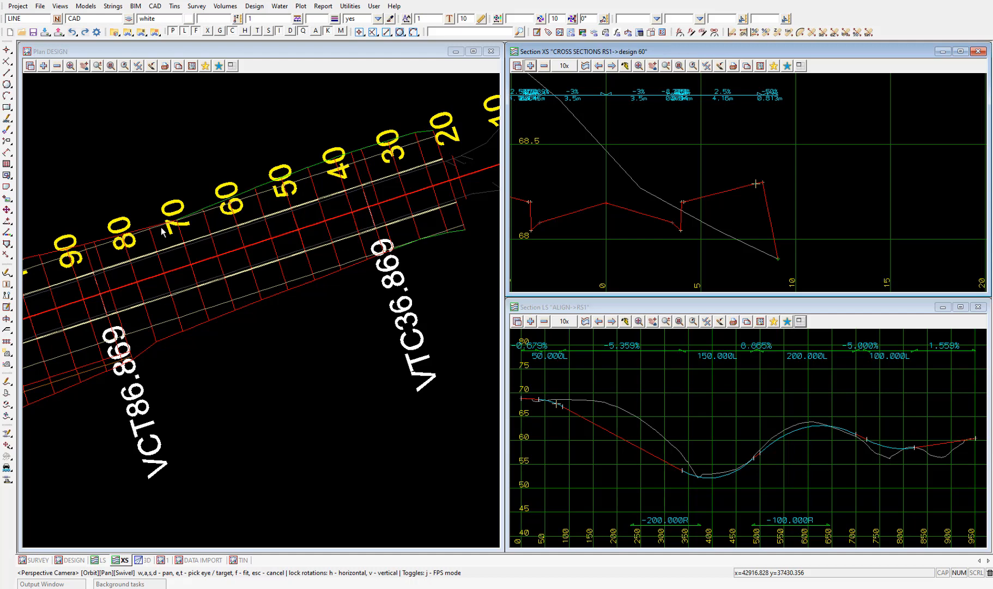
{"action": "left_click", "coordinate": [613, 66]}
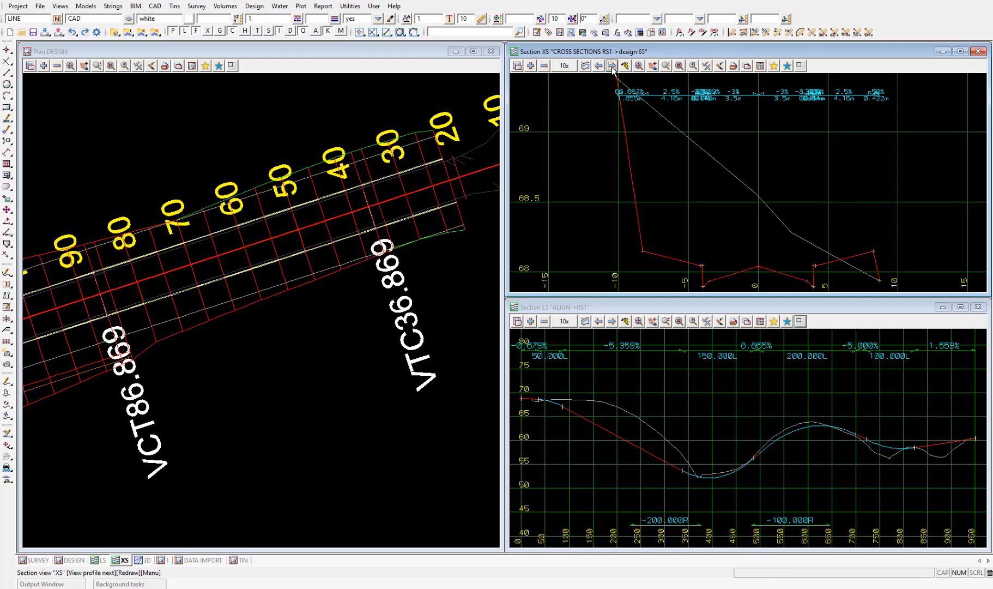
{"action": "left_click", "coordinate": [612, 66]}
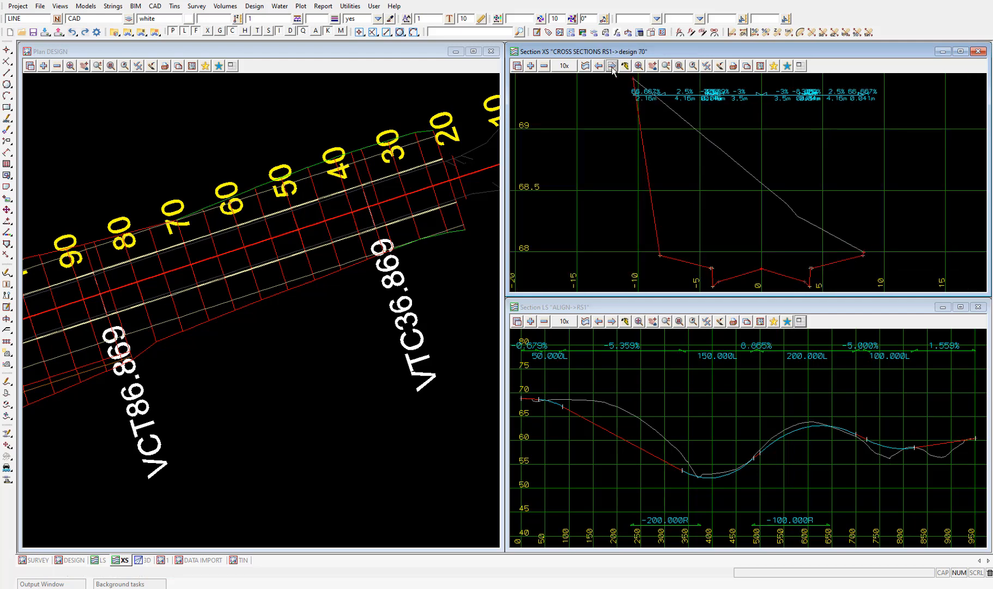
{"action": "left_click", "coordinate": [613, 66]}
{"action": "left_click", "coordinate": [613, 66]}
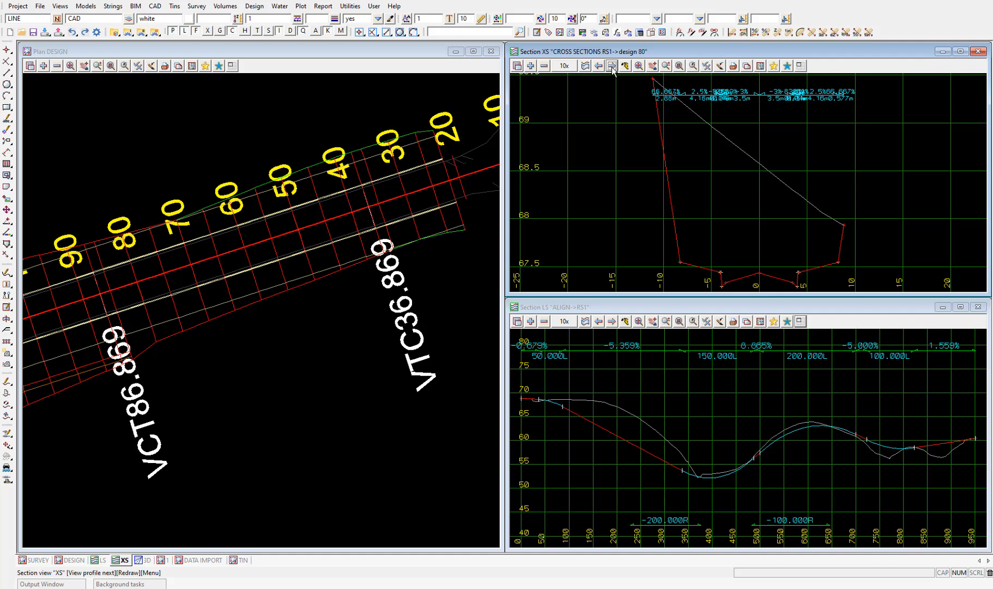
{"action": "left_click", "coordinate": [612, 66]}
{"action": "left_click", "coordinate": [612, 66]}
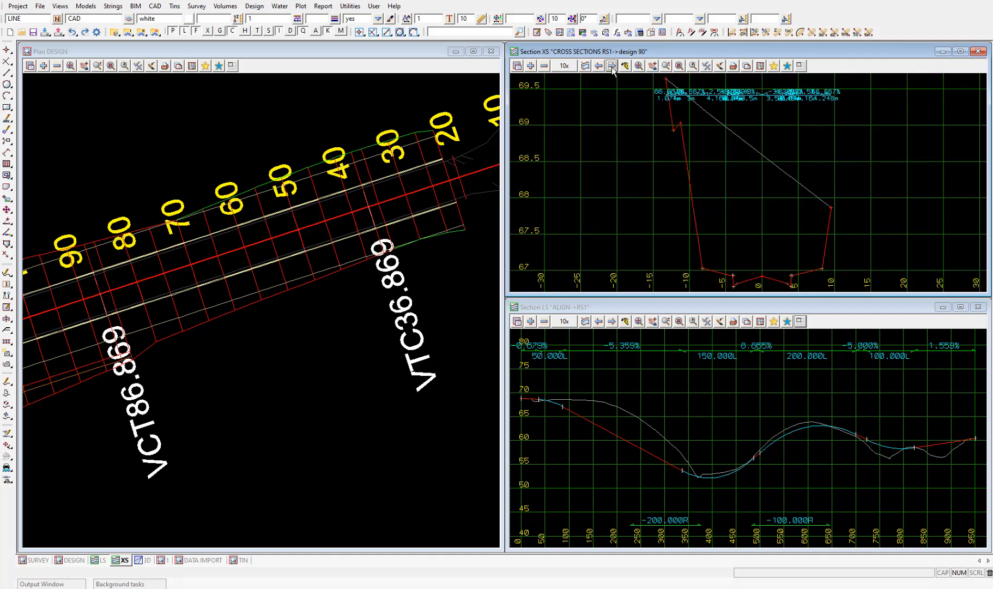
{"action": "left_click", "coordinate": [613, 67]}
{"action": "left_click", "coordinate": [613, 66]}
{"action": "left_click", "coordinate": [613, 67]}
{"action": "left_click", "coordinate": [612, 66]}
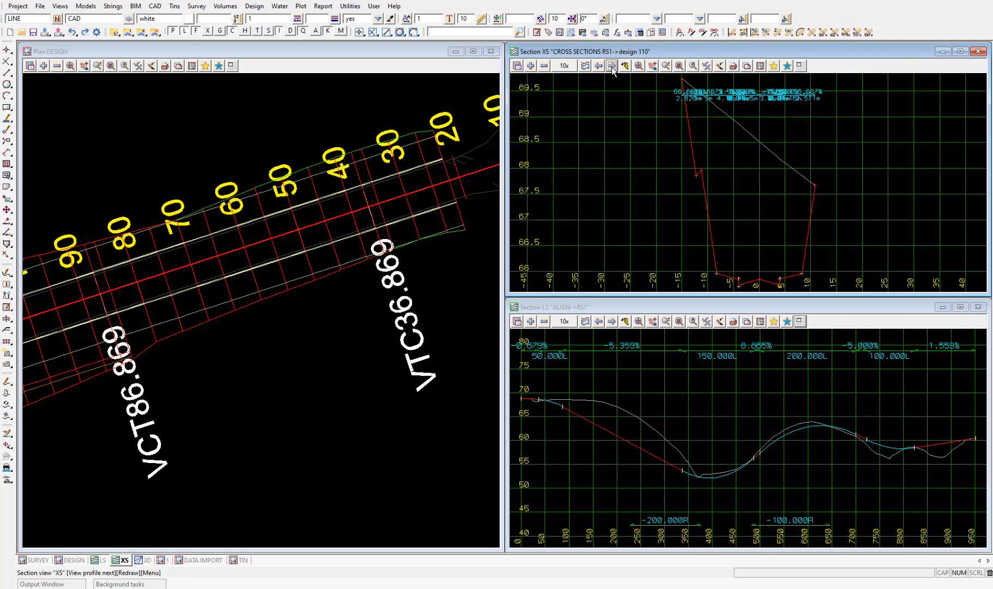
{"action": "left_click", "coordinate": [612, 67]}
{"action": "left_click", "coordinate": [612, 66]}
{"action": "left_click", "coordinate": [612, 66]}
{"action": "left_click", "coordinate": [612, 67]}
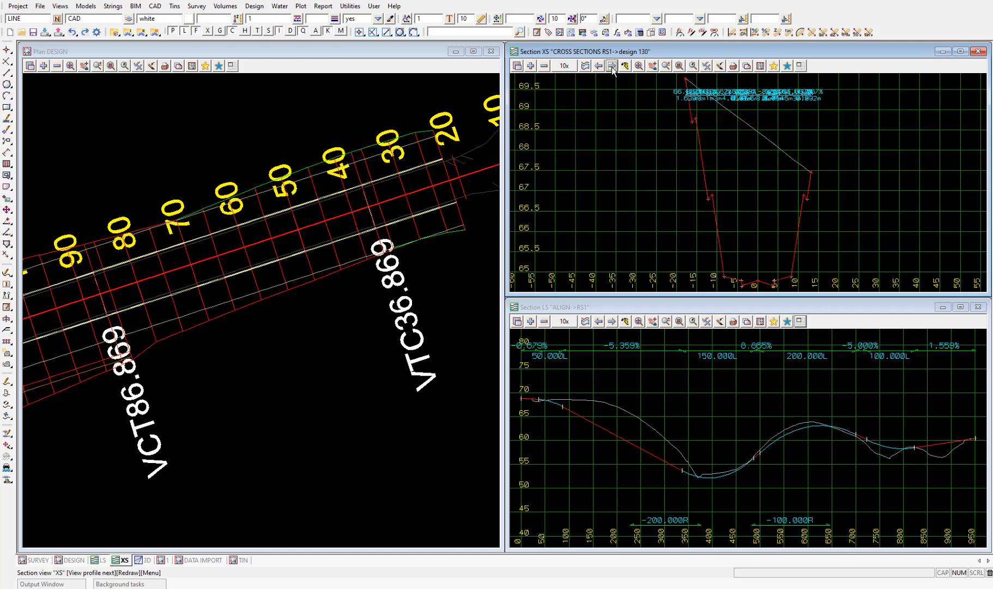
{"action": "left_click", "coordinate": [612, 67]}
{"action": "left_click", "coordinate": [612, 66]}
{"action": "left_click", "coordinate": [612, 66]}
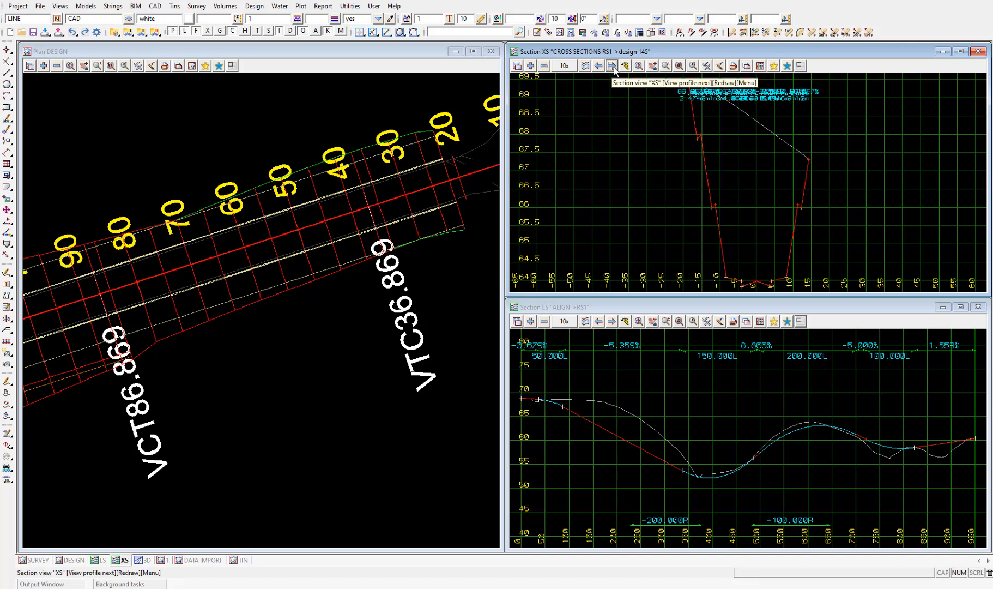
Set the XS section view's profile extend to 10 on both left and right, and finish the view properties.
{"action": "left_click", "coordinate": [761, 66]}
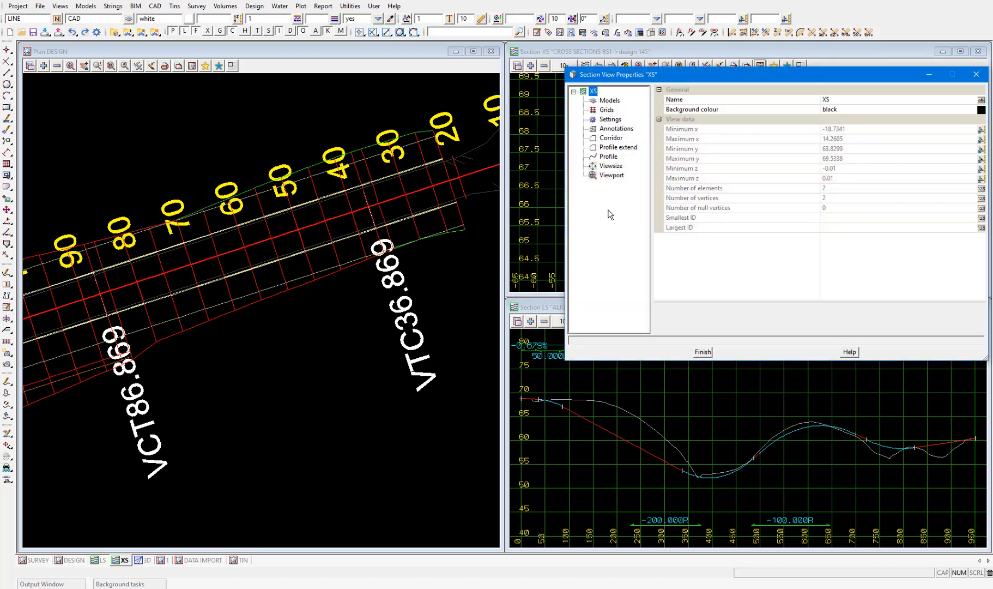
{"action": "left_click", "coordinate": [610, 148]}
{"action": "left_click_drag", "start_coordinate": [653, 77], "coordinate": [158, 178]}
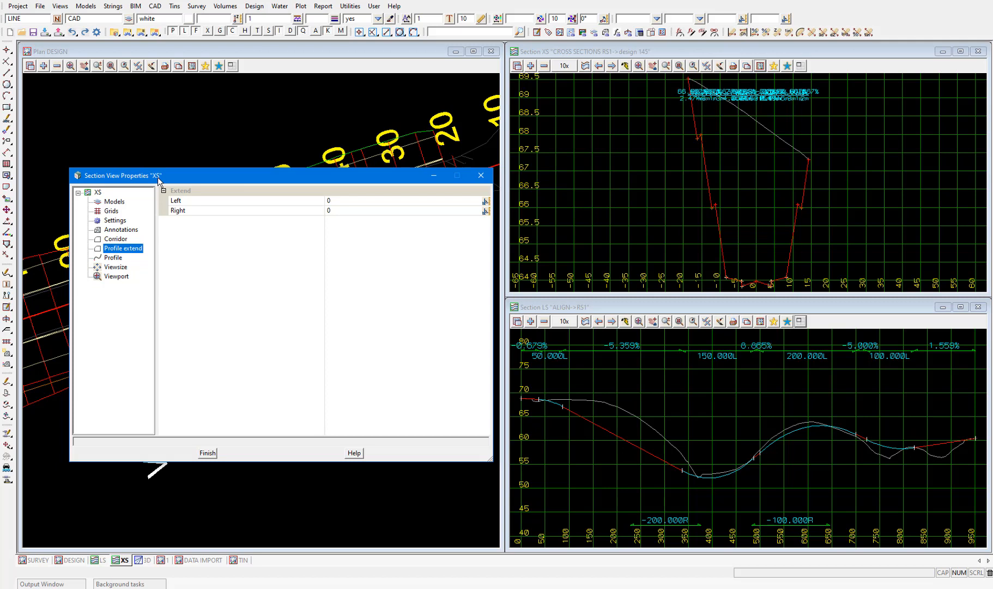
{"action": "left_click", "coordinate": [294, 202]}
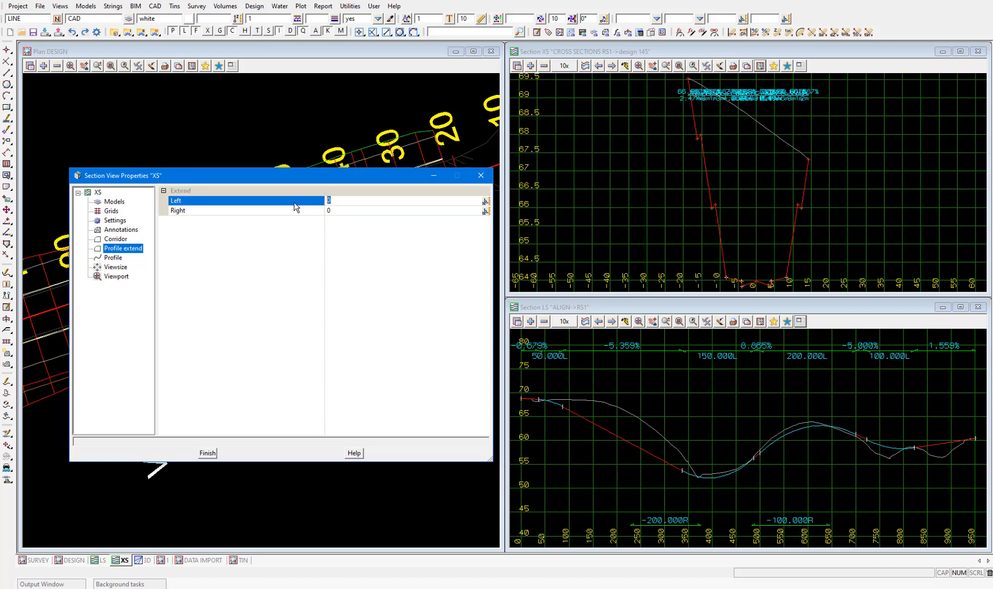
{"action": "type", "text": "10"}
{"action": "left_click", "coordinate": [338, 211]}
{"action": "type", "text": "10"}
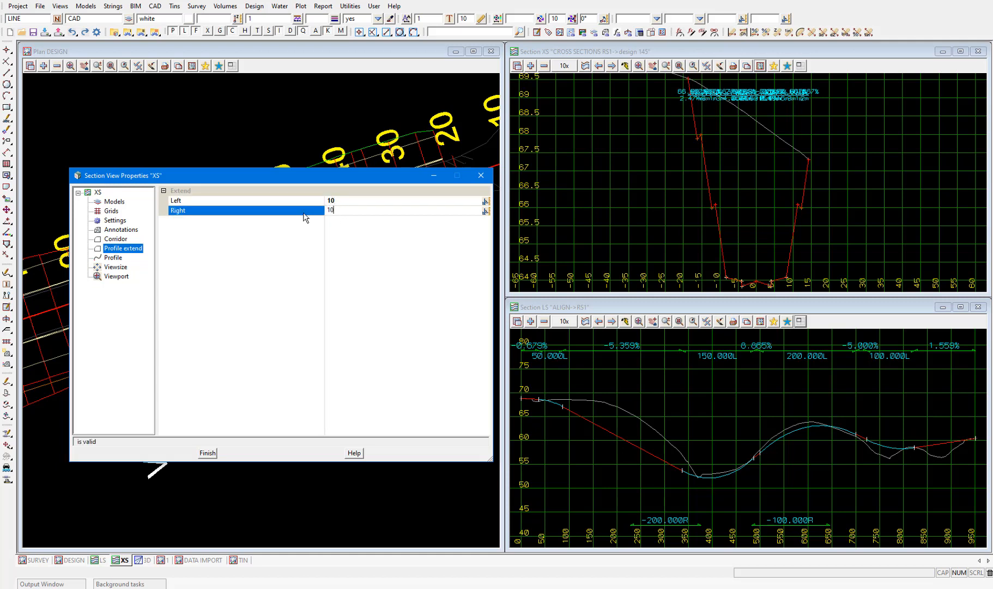
{"action": "left_click", "coordinate": [424, 248]}
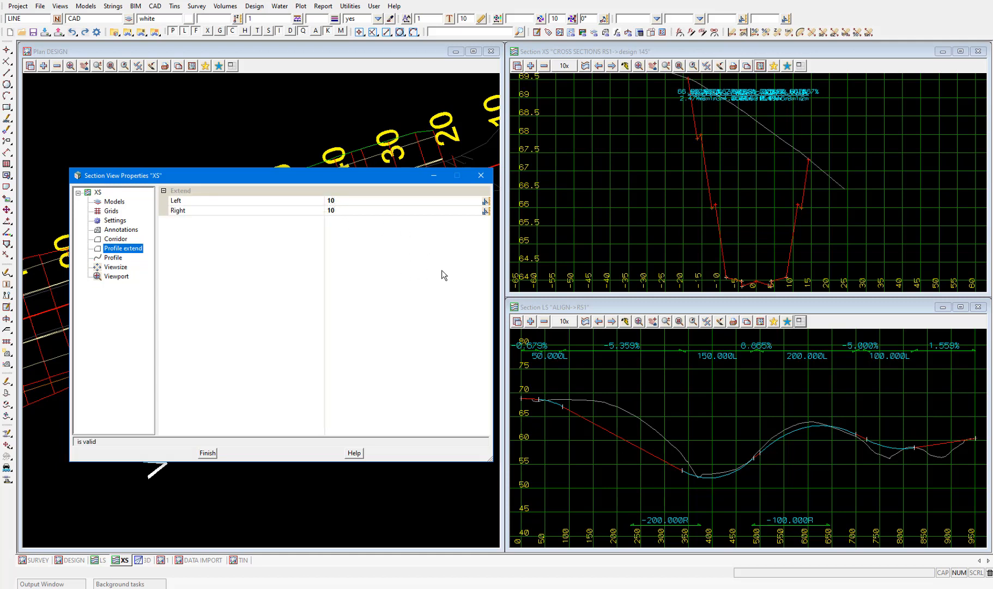
{"action": "scroll", "coordinate": [844, 171], "scroll_direction": "up", "scroll_amount": 1}
{"action": "scroll", "coordinate": [845, 167], "scroll_direction": "up", "scroll_amount": 3}
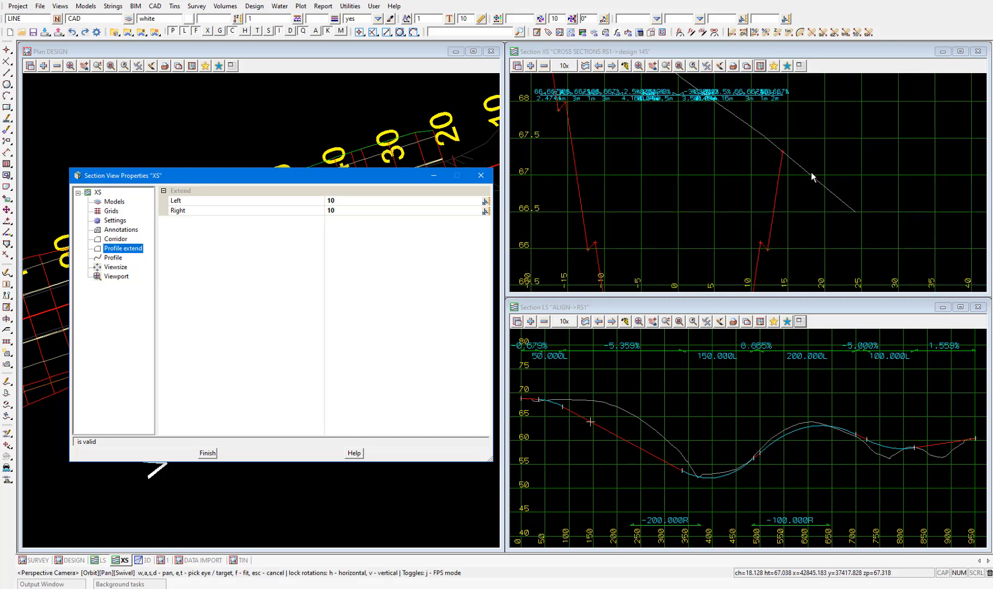
{"action": "scroll", "coordinate": [845, 228], "scroll_direction": "down", "scroll_amount": 3}
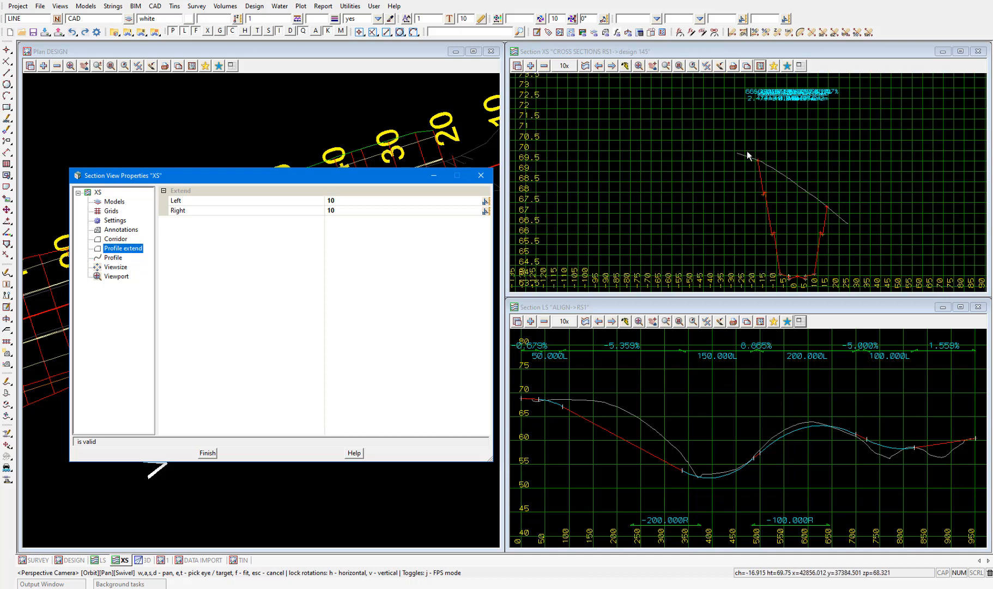
{"action": "scroll", "coordinate": [755, 167], "scroll_direction": "up", "scroll_amount": 3}
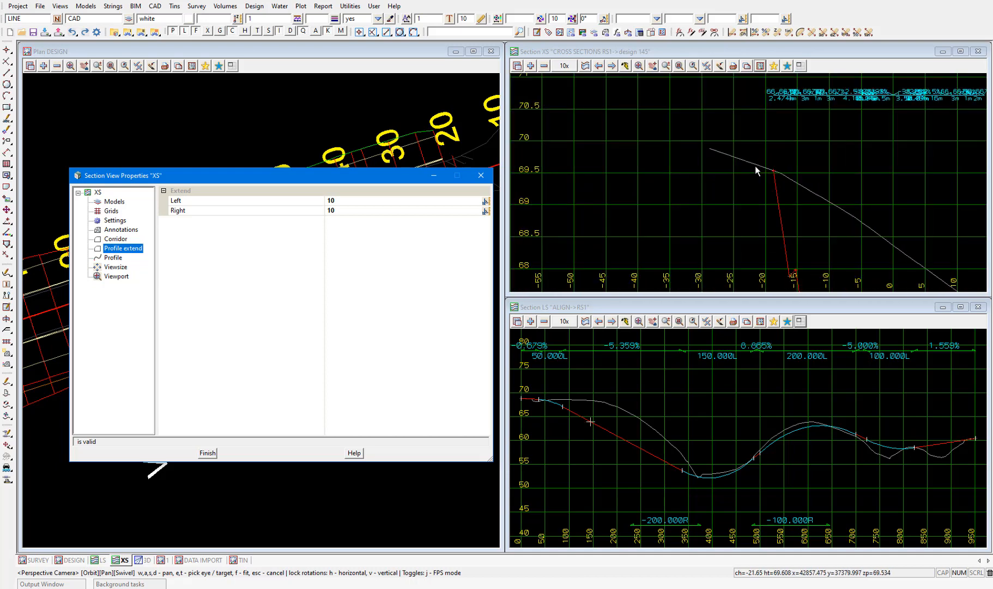
{"action": "left_click", "coordinate": [206, 453]}
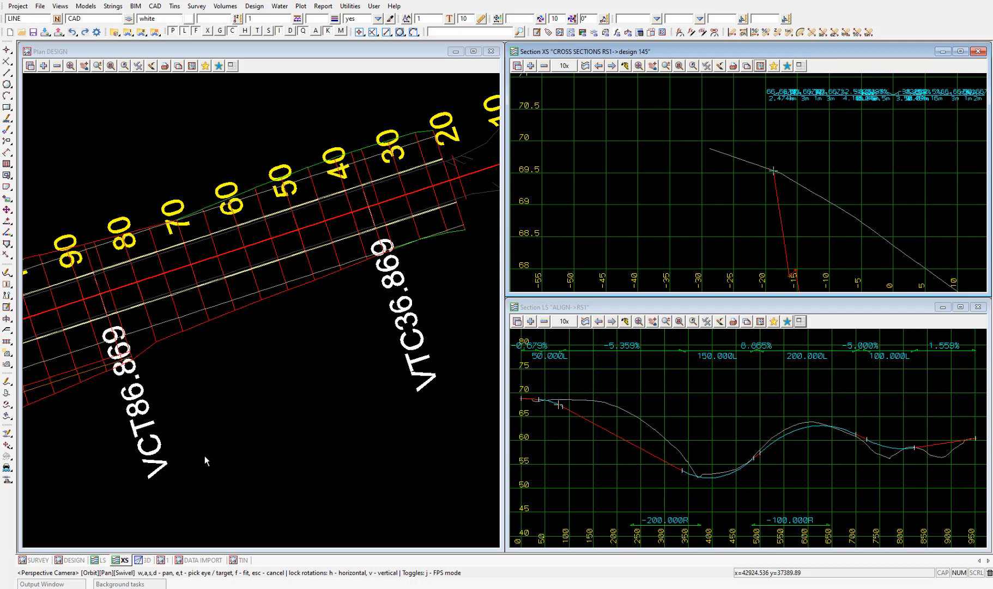
Profile the left back-of-footpath string FBL from the plan in the LS section view.
{"action": "left_click", "coordinate": [585, 322]}
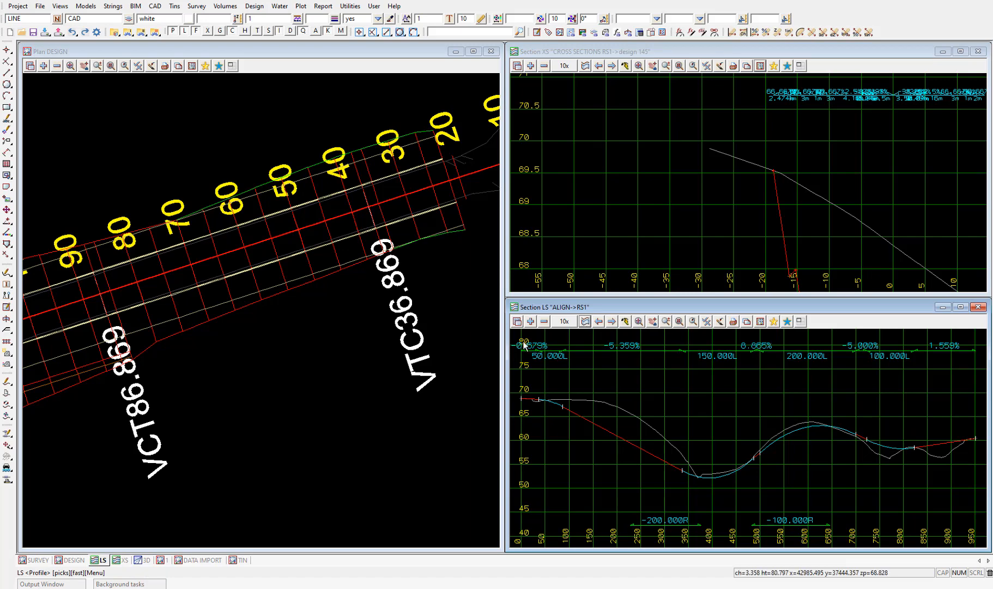
{"action": "scroll", "coordinate": [338, 229], "scroll_direction": "down", "scroll_amount": 1}
{"action": "scroll", "coordinate": [266, 275], "scroll_direction": "up", "scroll_amount": 2}
{"action": "left_click", "coordinate": [273, 274]}
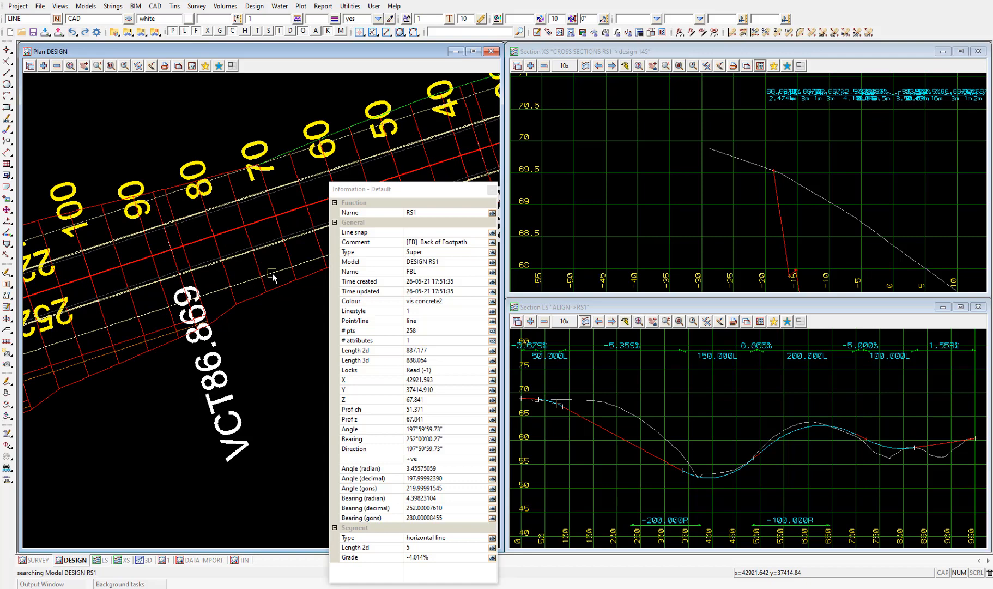
{"action": "middle_click", "coordinate": [273, 274]}
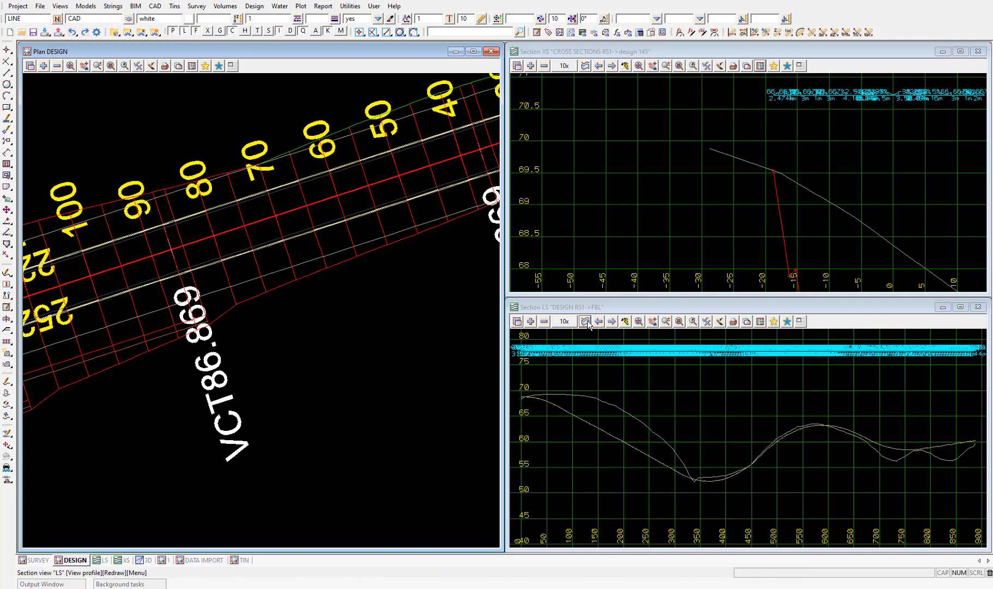
Profile the left interface string INTL from the plan in the LS section view.
{"action": "left_click", "coordinate": [568, 324]}
{"action": "left_click", "coordinate": [251, 298]}
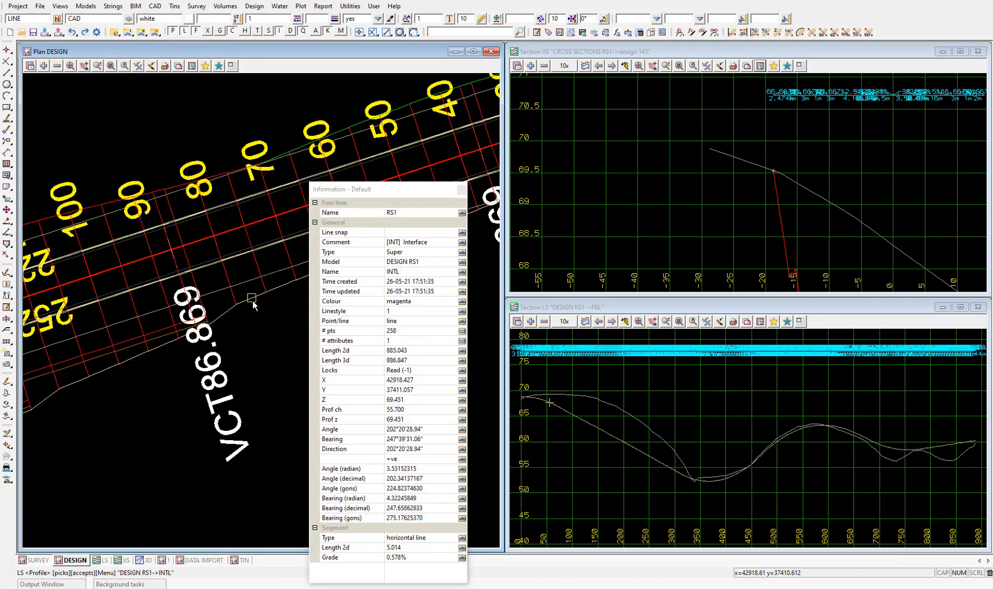
{"action": "left_click", "coordinate": [252, 301]}
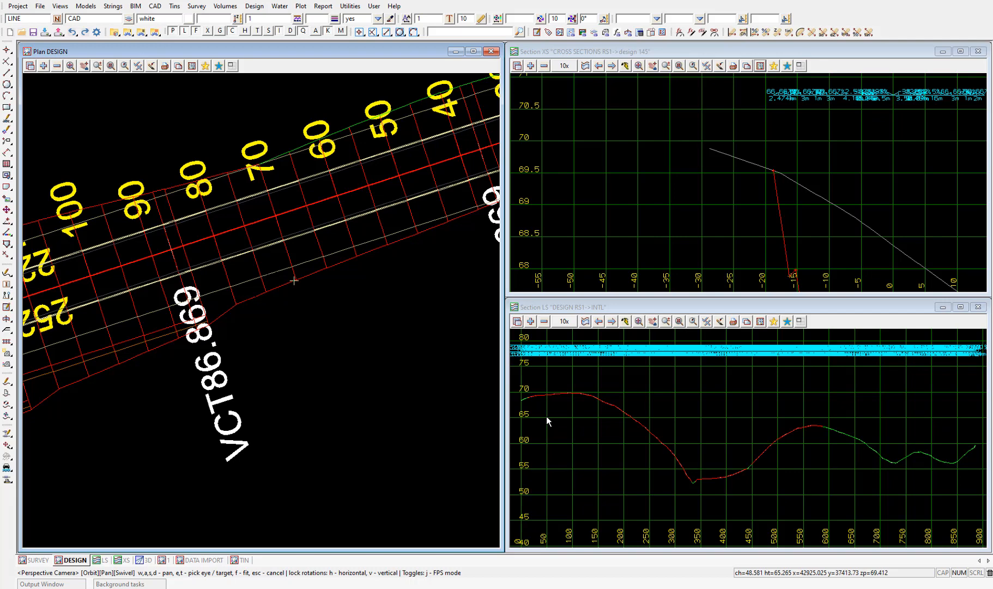
Bring up the 3D perspective view and start a String Drive with an eye height of 5.
{"action": "left_click", "coordinate": [146, 560]}
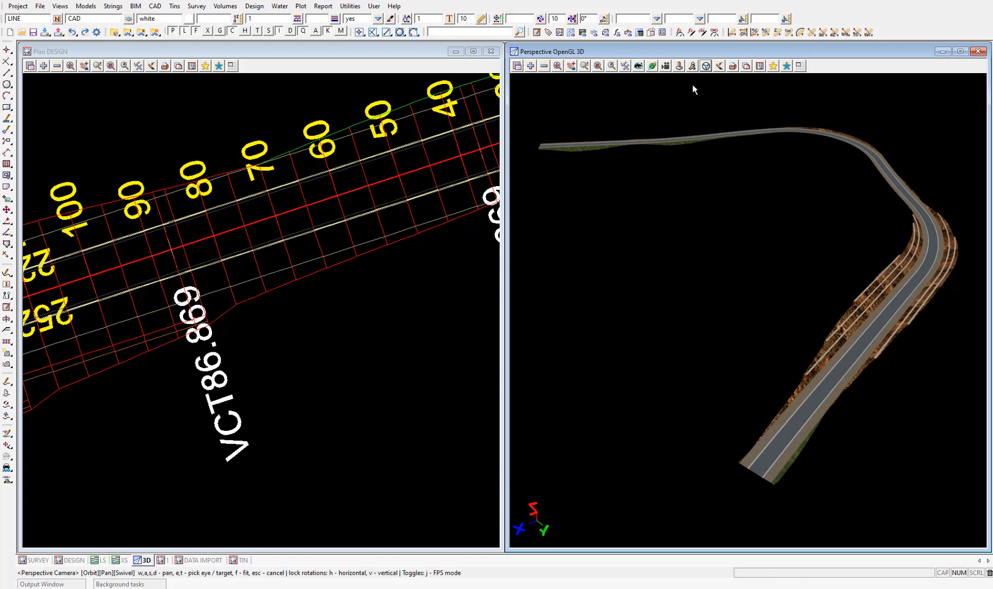
{"action": "left_click", "coordinate": [705, 67]}
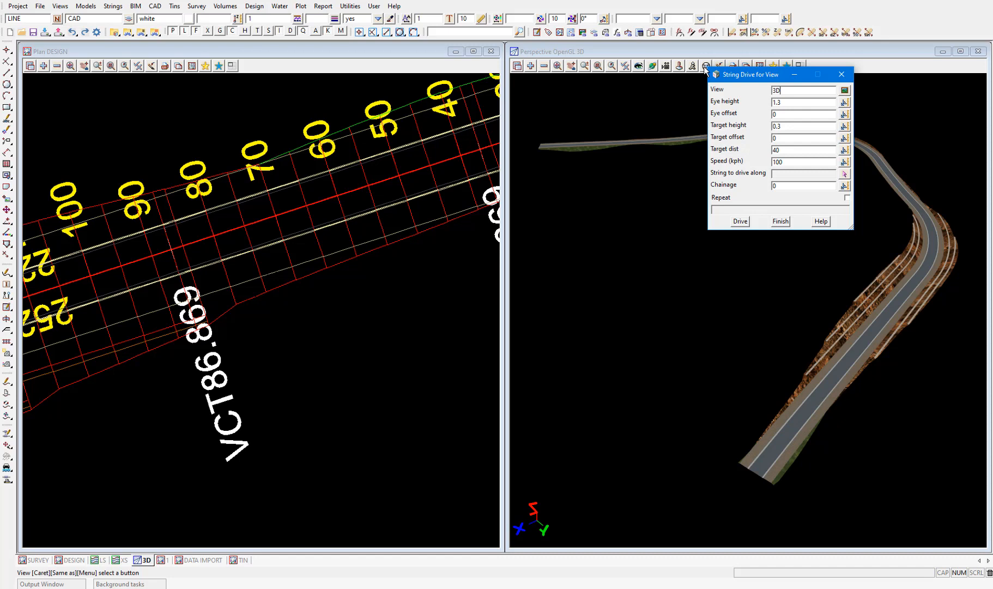
{"action": "left_click_drag", "start_coordinate": [780, 103], "coordinate": [739, 104]}
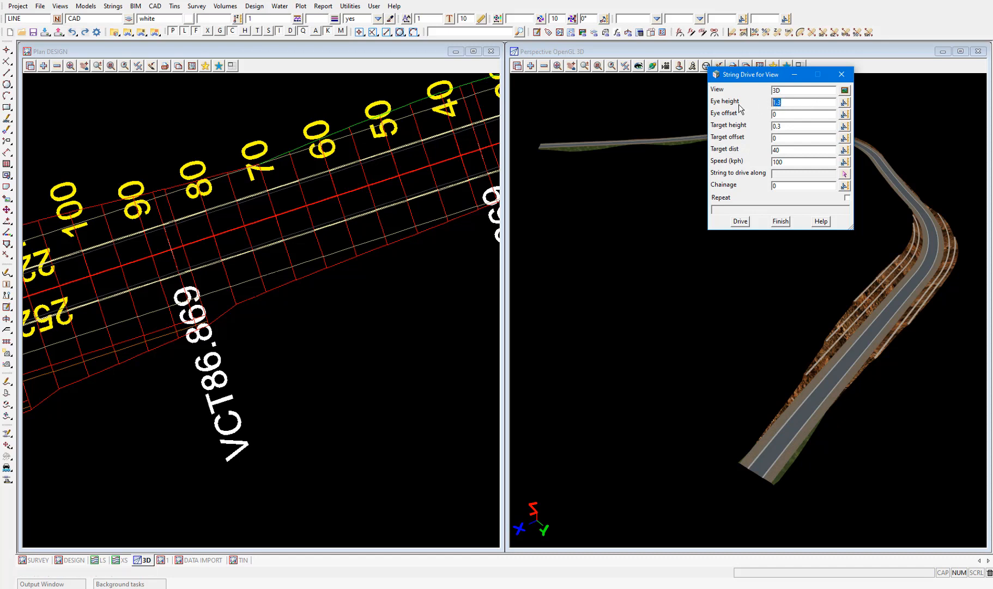
{"action": "type", "text": "5"}
Select the ALIGN reference string RS1 as the string to drive along and run the drive from chainage 0.
{"action": "left_click", "coordinate": [844, 173]}
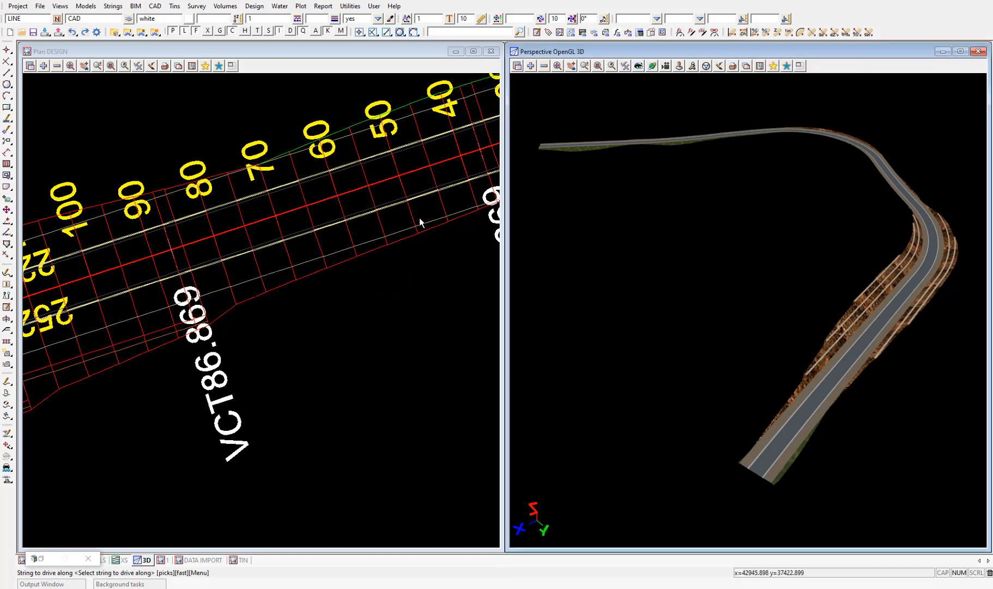
{"action": "left_click", "coordinate": [321, 204]}
{"action": "left_click", "coordinate": [321, 204]}
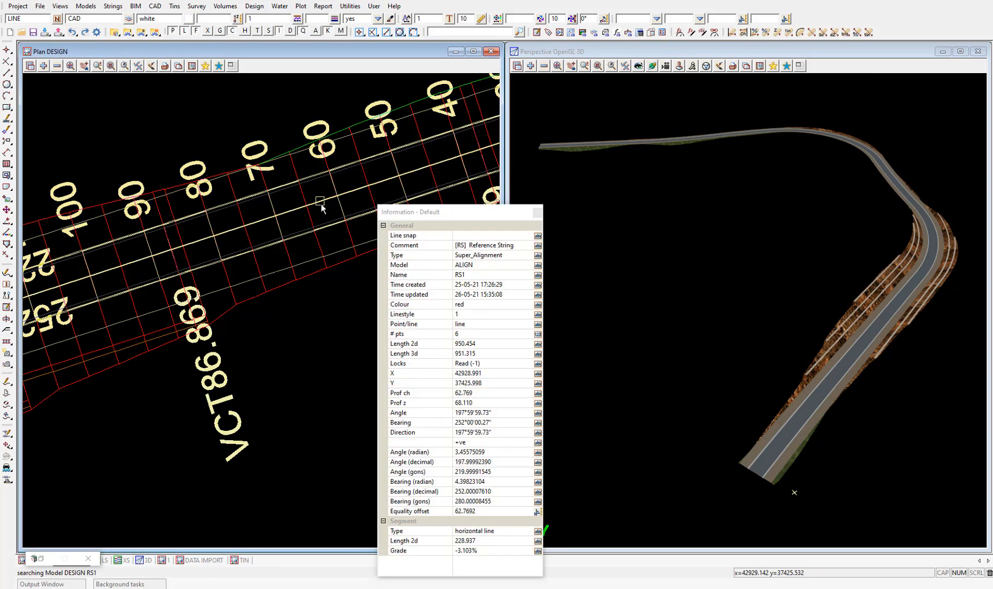
{"action": "middle_click", "coordinate": [321, 204]}
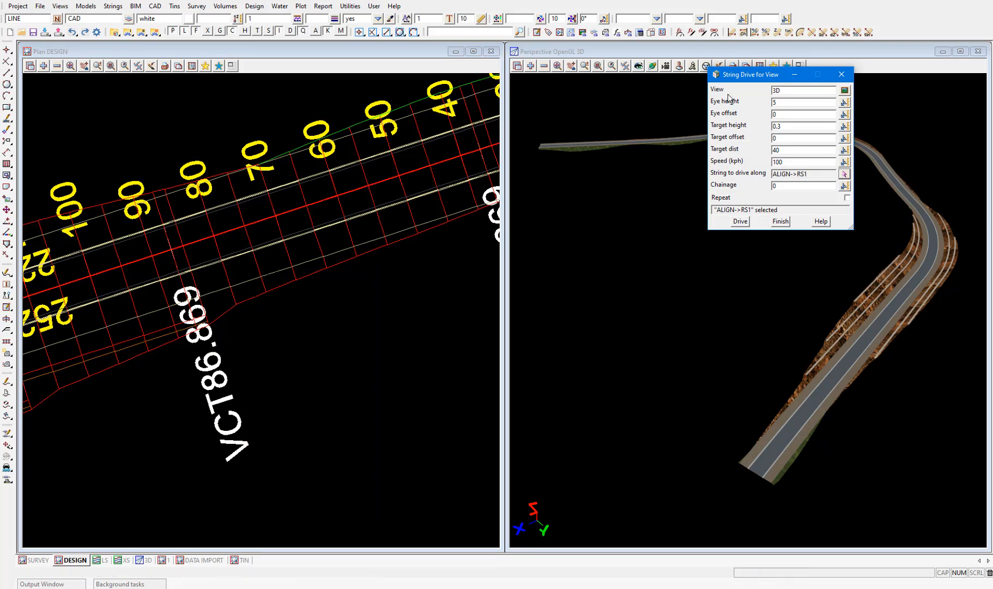
{"action": "left_click_drag", "start_coordinate": [739, 76], "coordinate": [370, 136]}
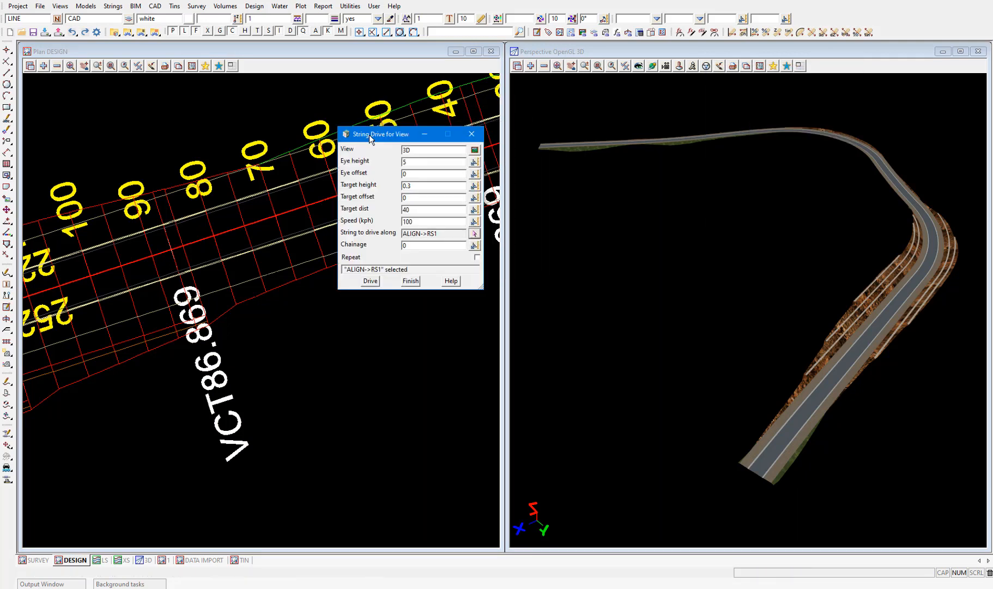
{"action": "left_click", "coordinate": [370, 281]}
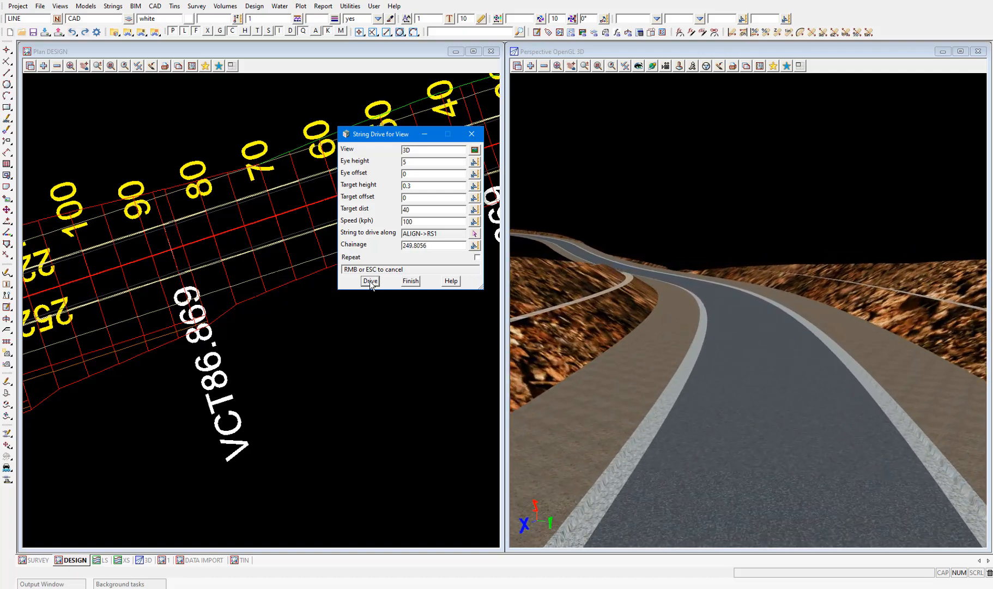
Interrupt the String Drive along RS1, resume it from the current chainage, and stop it near the end of the road.
{"action": "right_click", "coordinate": [371, 310]}
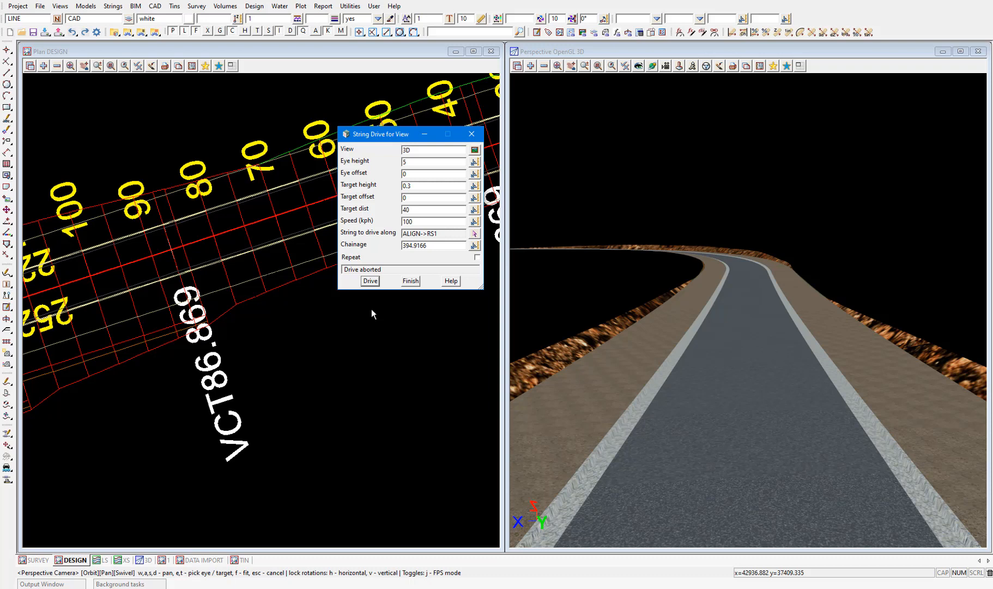
{"action": "left_click", "coordinate": [371, 281]}
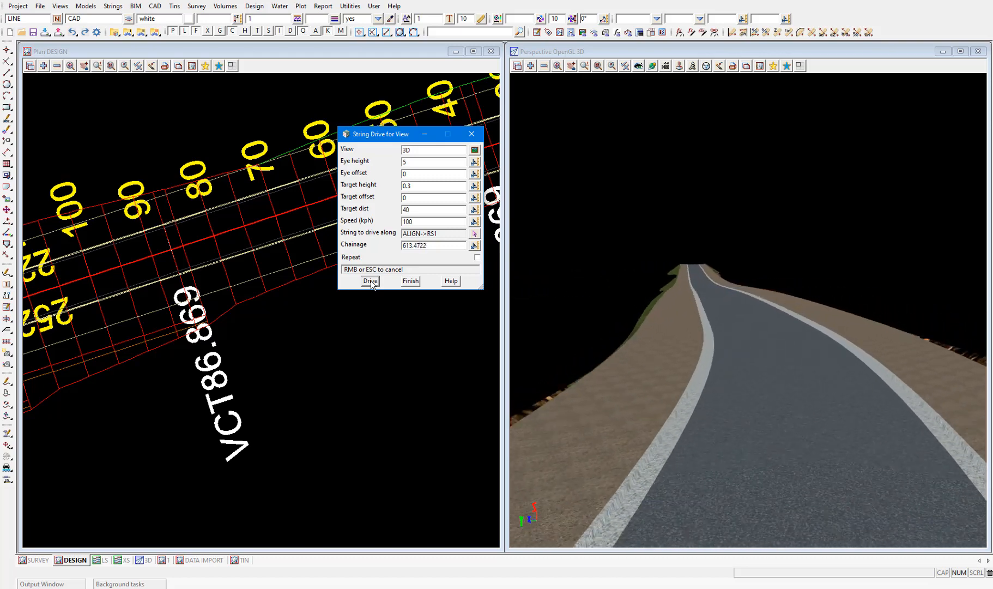
{"action": "key", "text": "Escape"}
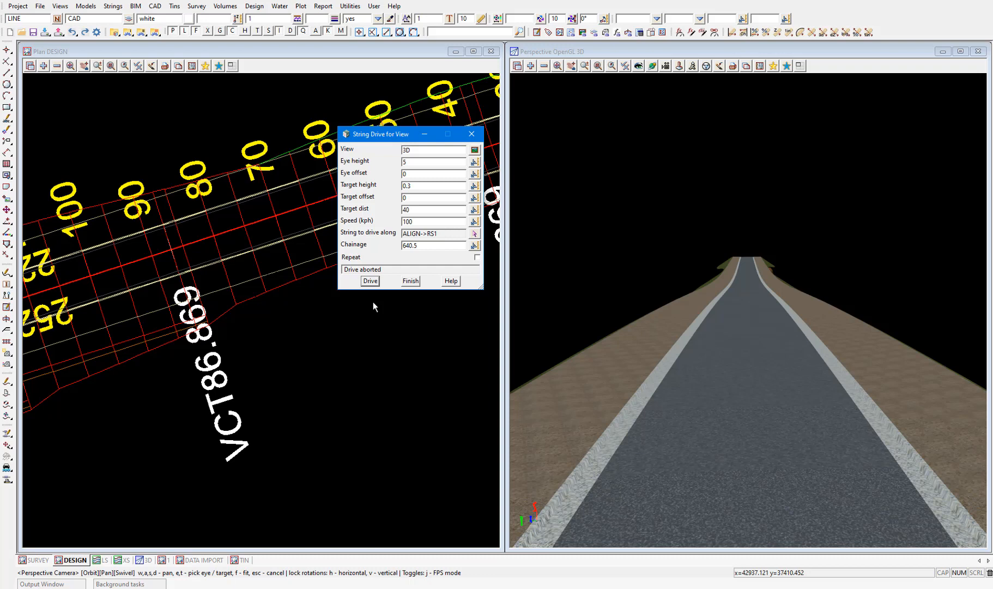
Fit the 3D view to the whole road and add the model tin GROUND to inspect it against the road surface.
{"action": "left_click", "coordinate": [557, 65]}
{"action": "left_click", "coordinate": [531, 66]}
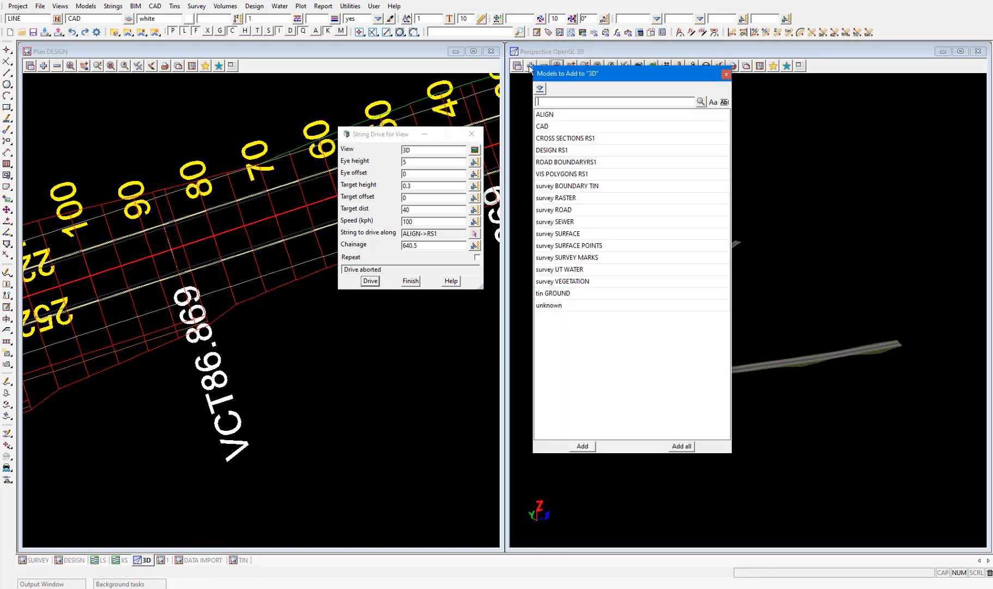
{"action": "double_click", "coordinate": [557, 295]}
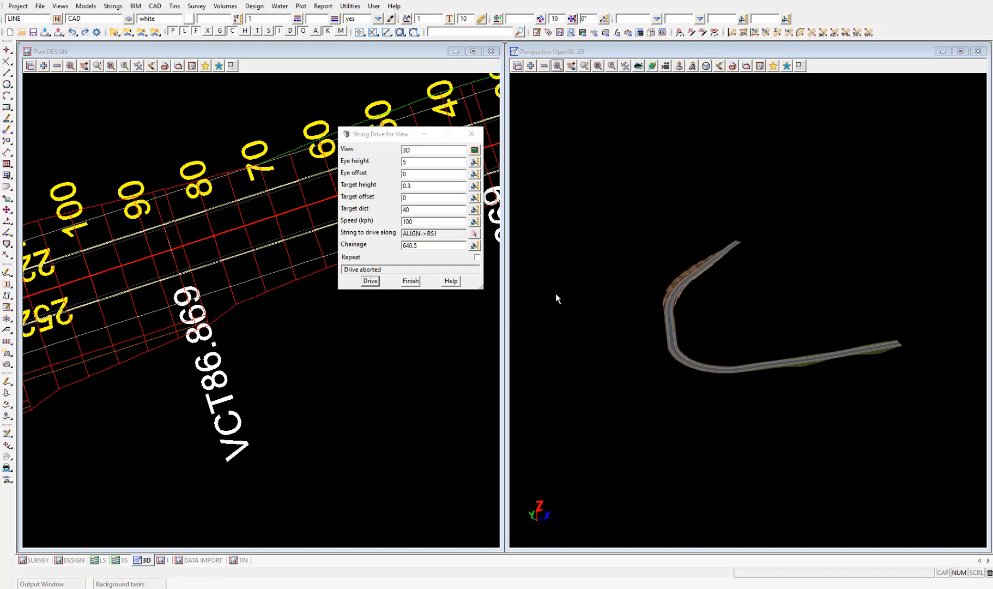
{"action": "scroll", "coordinate": [862, 365], "scroll_direction": "up", "scroll_amount": 2}
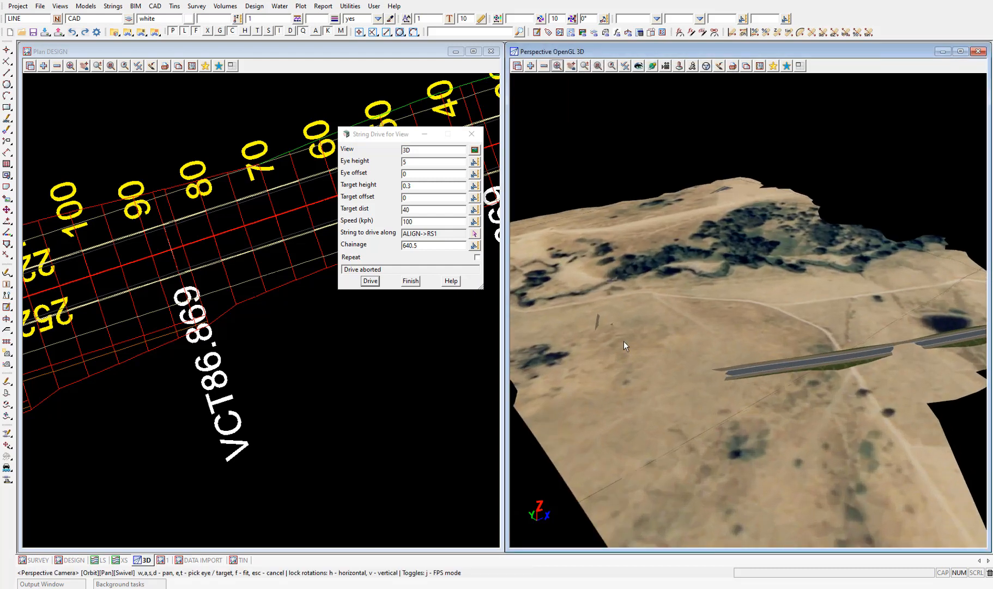
{"action": "left_click_drag", "start_coordinate": [624, 340], "coordinate": [681, 345]}
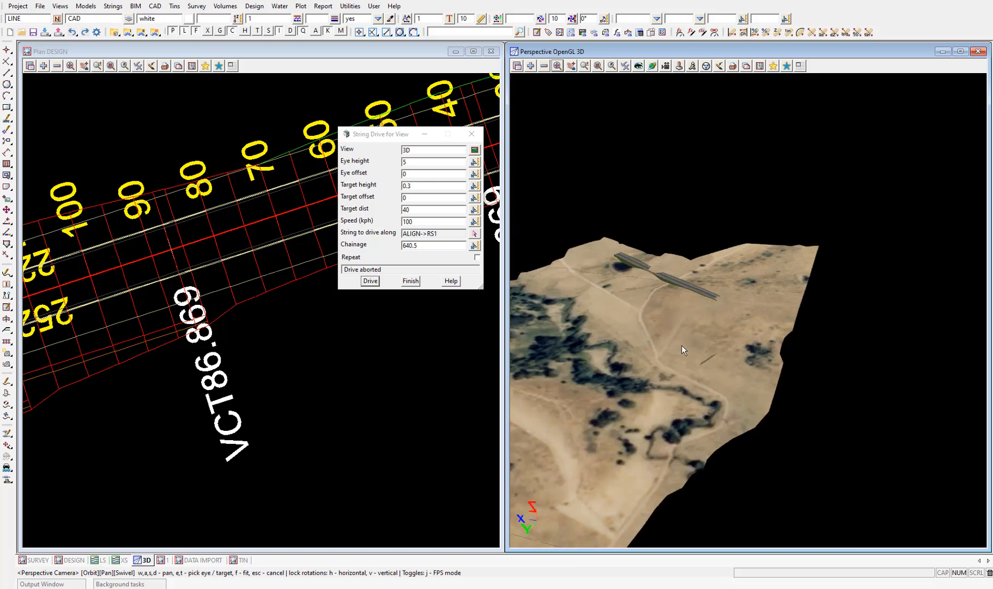
{"action": "scroll", "coordinate": [681, 345], "scroll_direction": "up", "scroll_amount": 4}
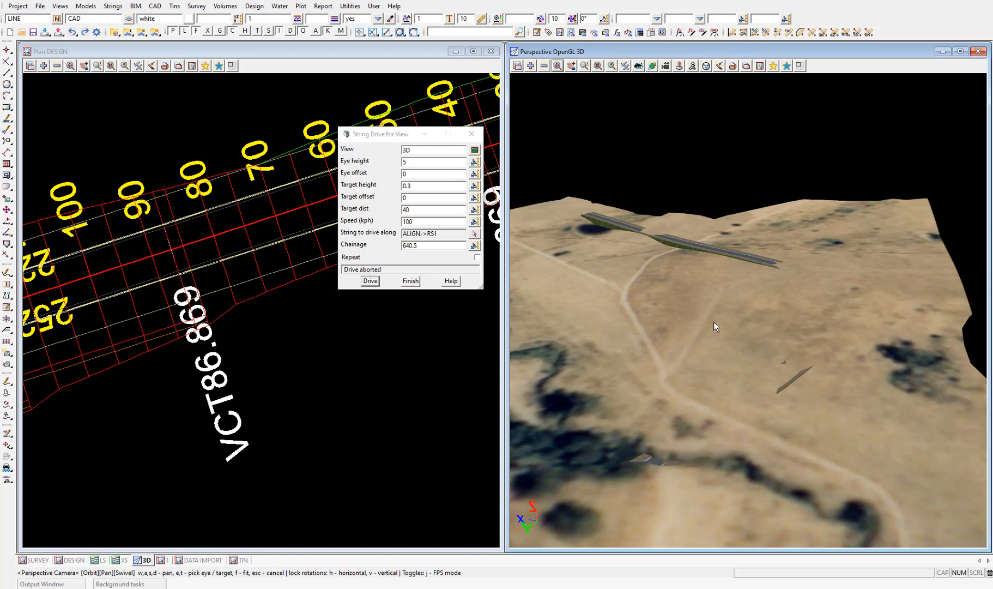
Start creating a super tin and name it SUPER.
{"action": "left_click", "coordinate": [174, 6]}
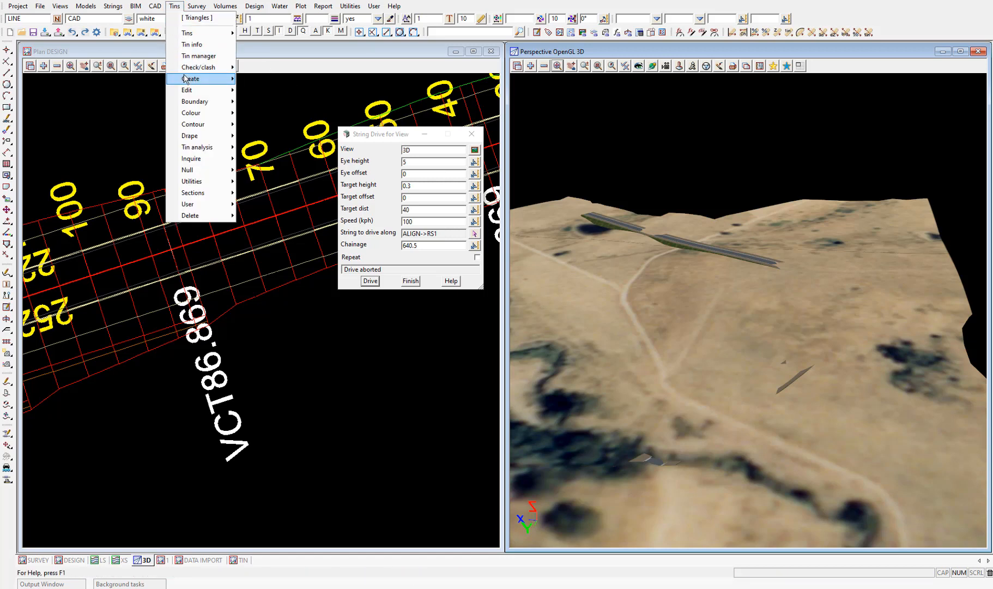
{"action": "mouse_move", "coordinate": [186, 79]}
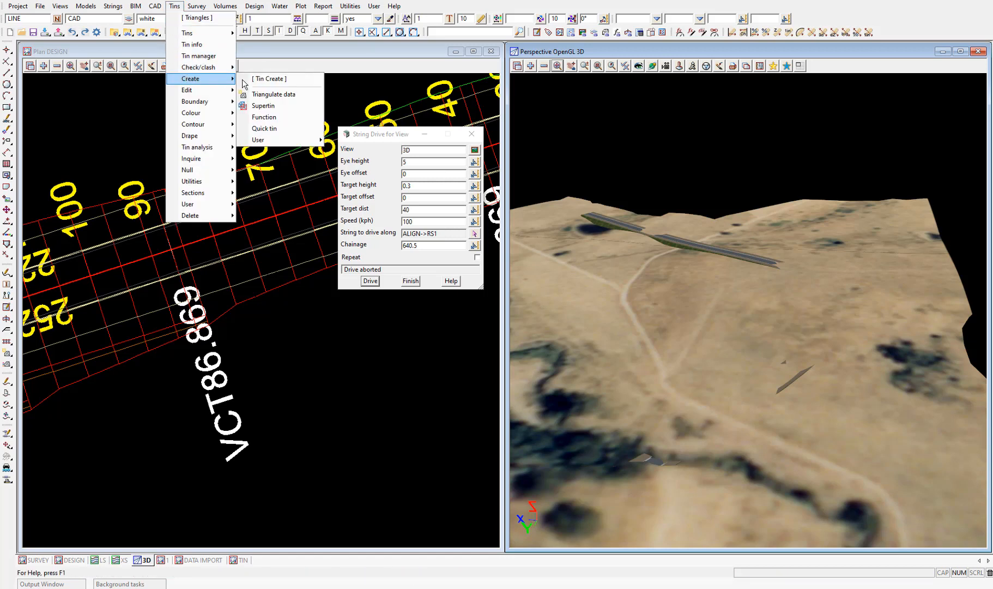
{"action": "left_click", "coordinate": [283, 106]}
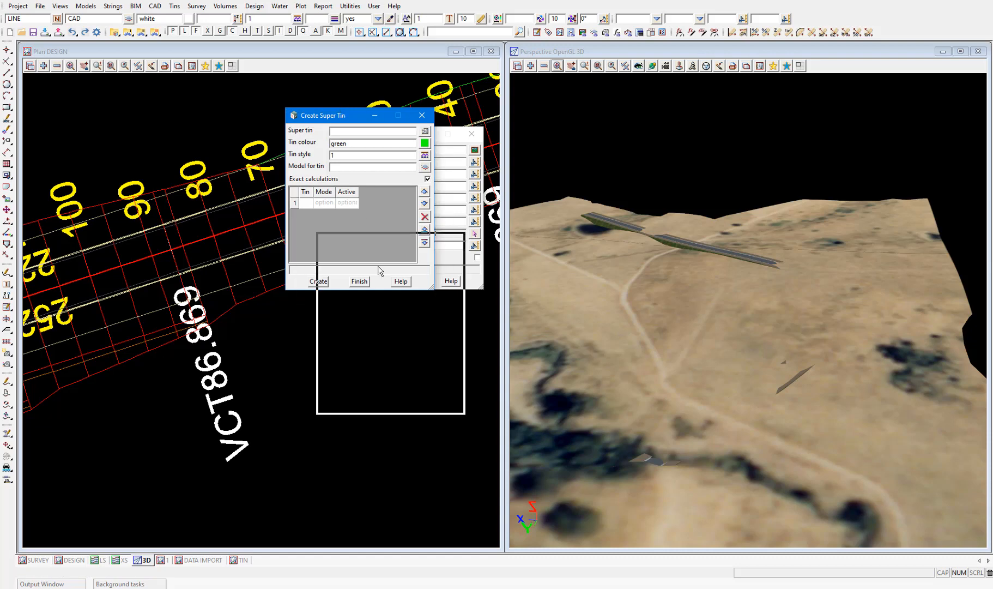
{"action": "left_click_drag", "start_coordinate": [380, 270], "coordinate": [375, 327]}
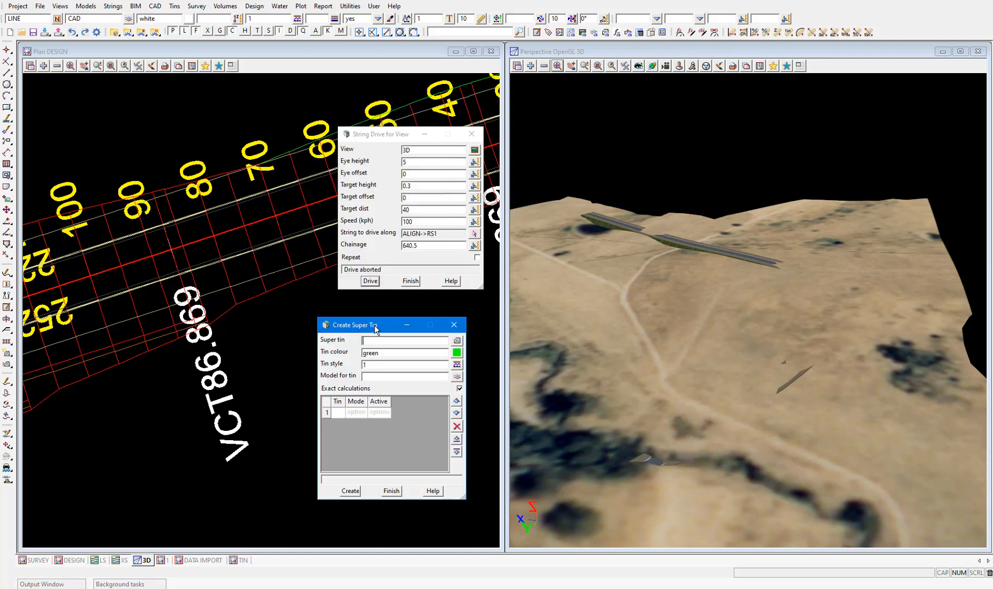
{"action": "left_click", "coordinate": [380, 341]}
{"action": "type", "text": "SUPE"}
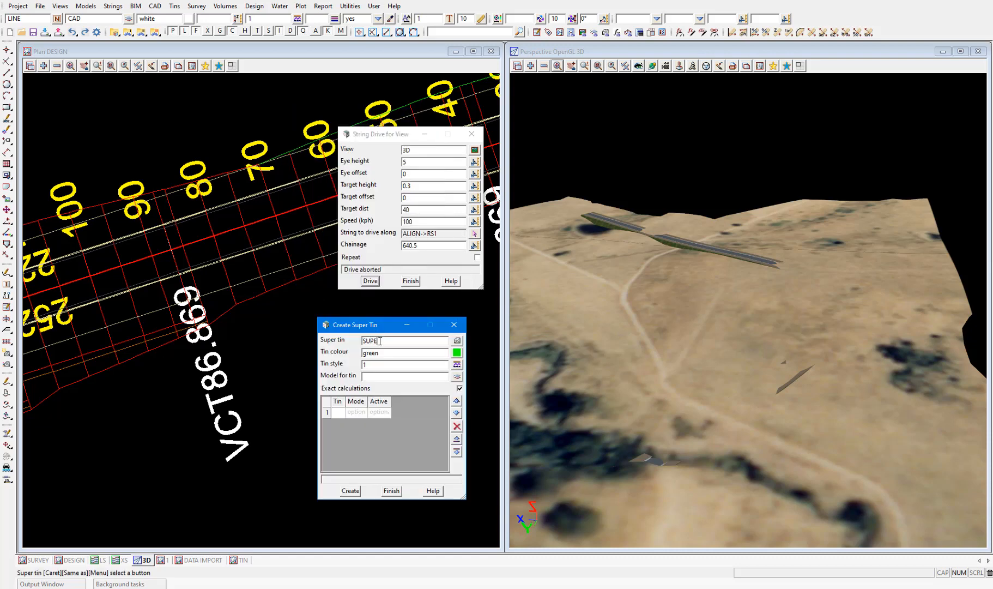
{"action": "type", "text": "R"}
{"action": "key", "text": "Return"}
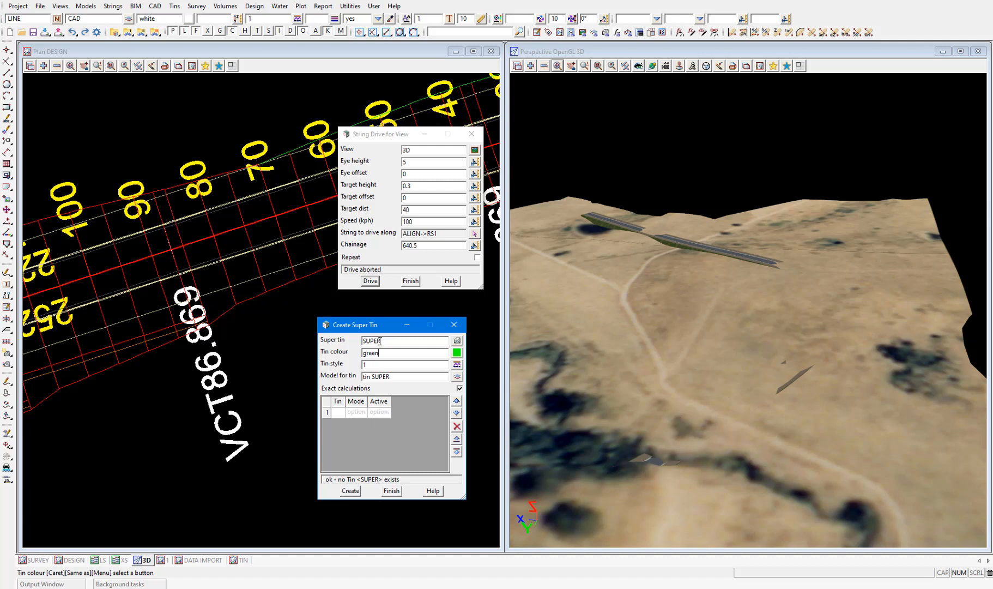
List the tins GROUND and RS1, in that order, in the super tin and create it.
{"action": "left_click", "coordinate": [337, 414]}
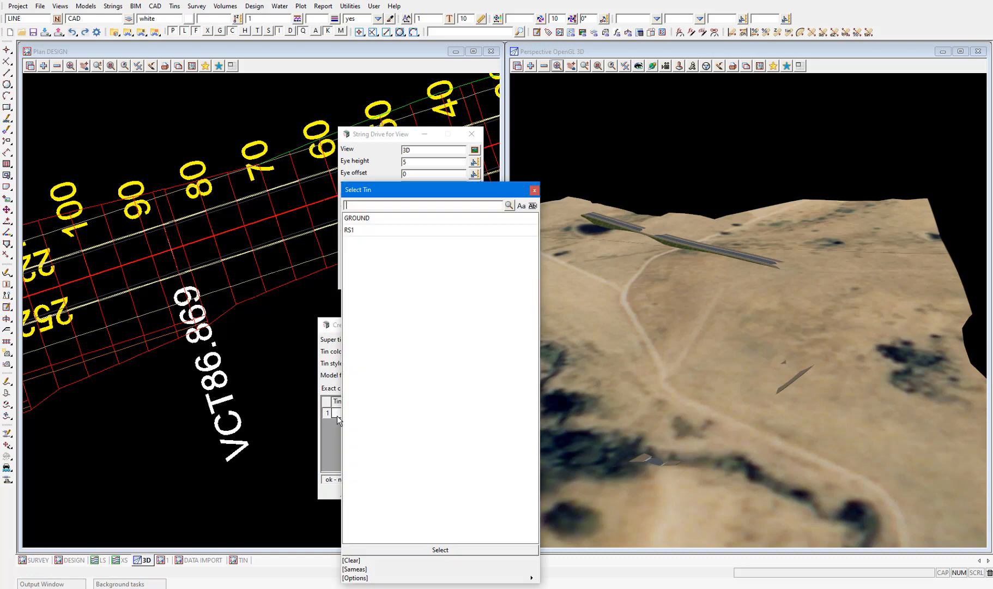
{"action": "left_click", "coordinate": [364, 218]}
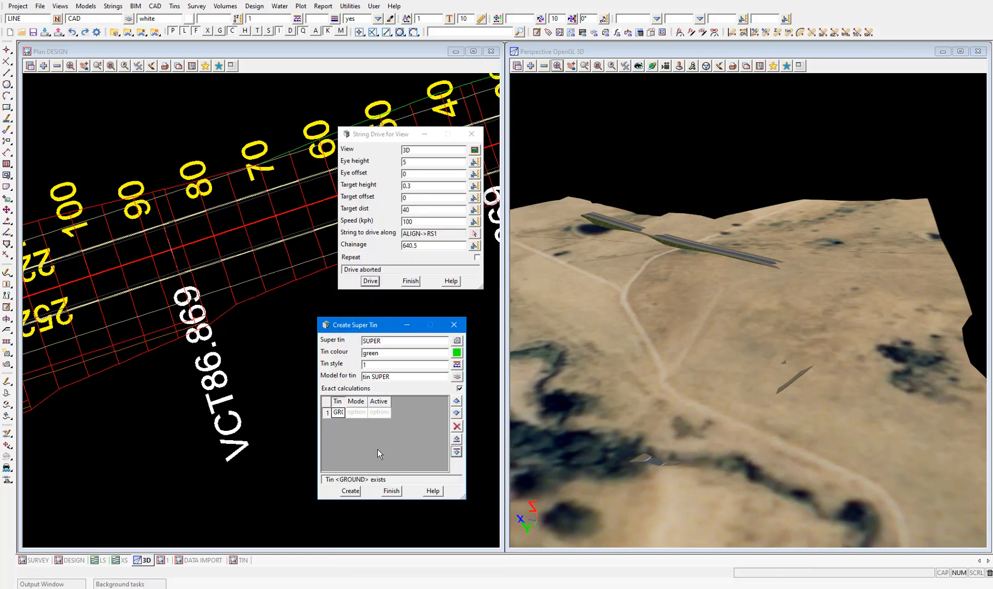
{"action": "left_click", "coordinate": [457, 452]}
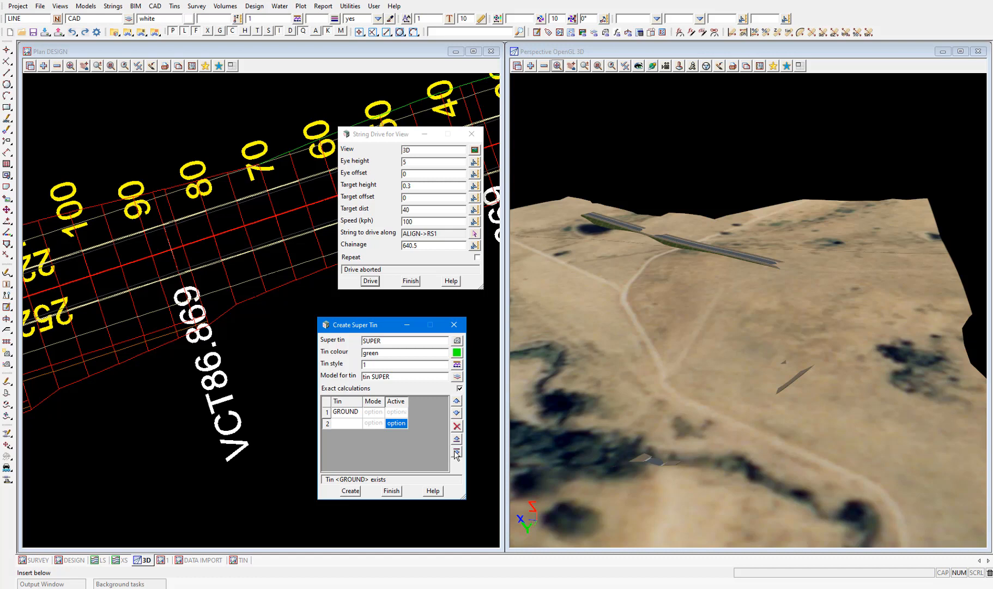
{"action": "left_click", "coordinate": [346, 426]}
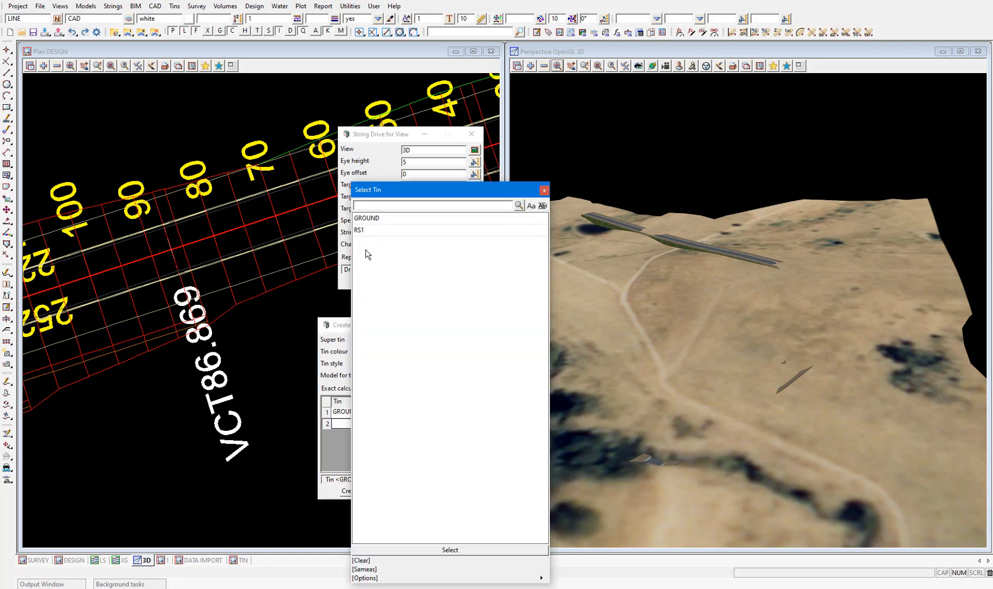
{"action": "double_click", "coordinate": [366, 231]}
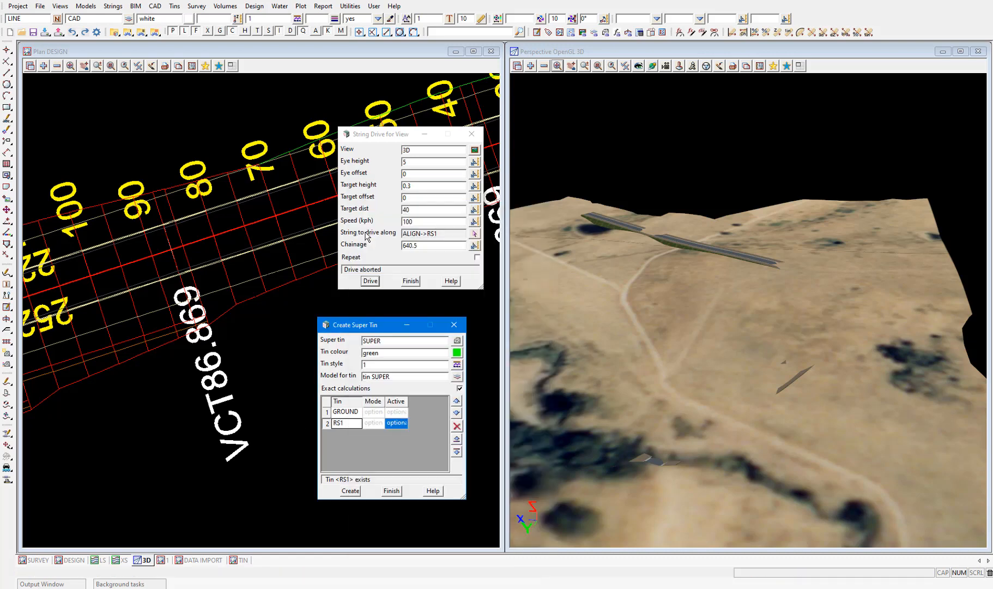
{"action": "left_click", "coordinate": [351, 491]}
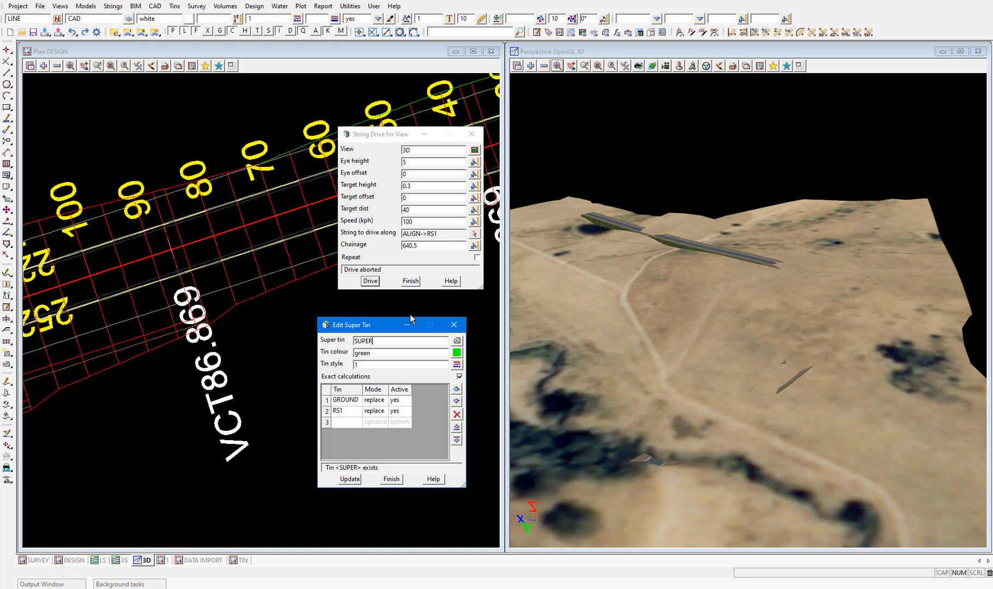
Replace the models tin GROUND and tin RS1 in the 3D view with the model tin SUPER.
{"action": "left_click", "coordinate": [544, 66]}
{"action": "left_click_drag", "start_coordinate": [565, 113], "coordinate": [567, 126]}
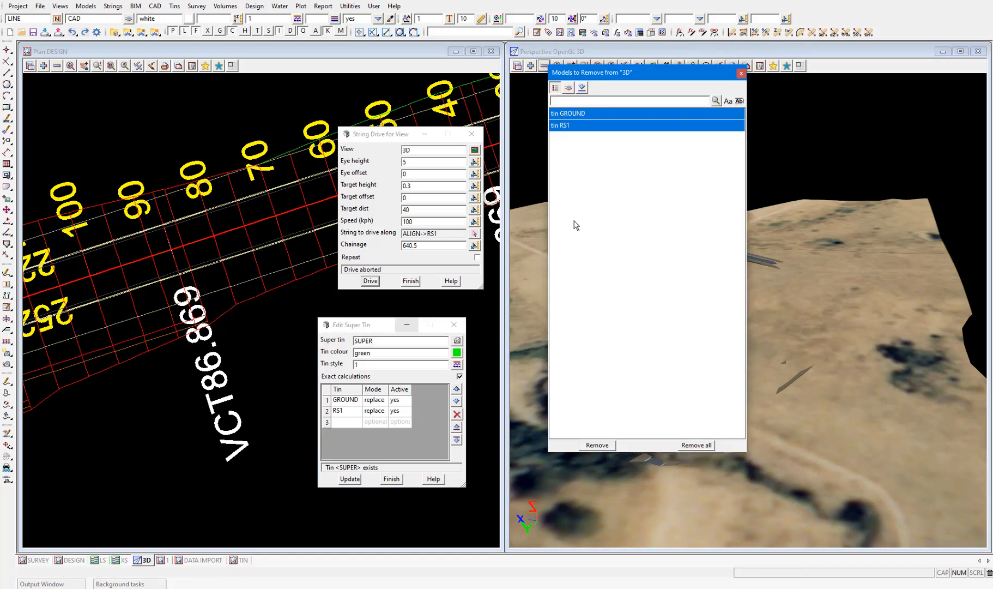
{"action": "left_click", "coordinate": [600, 446]}
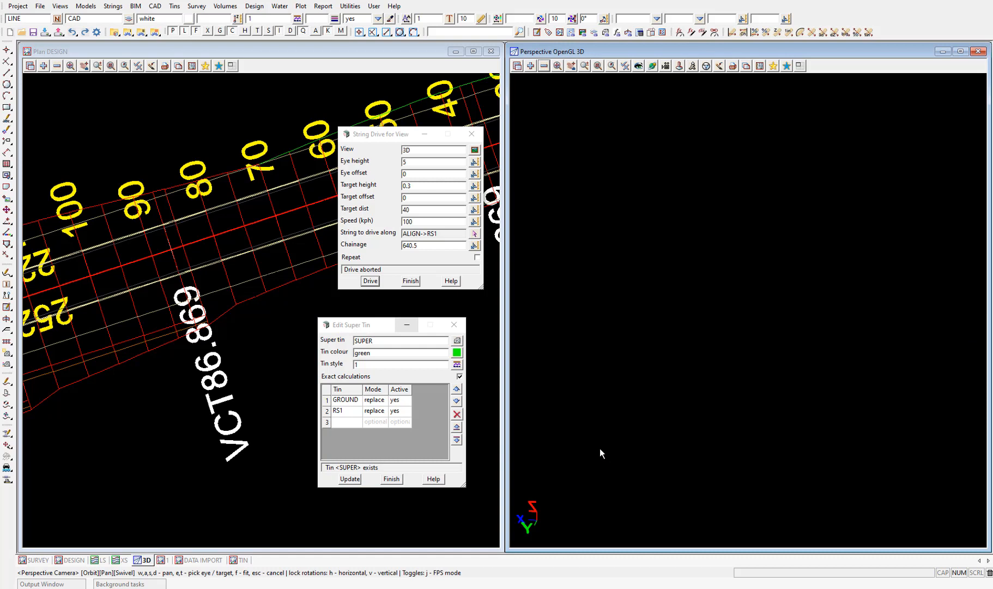
{"action": "left_click", "coordinate": [530, 65]}
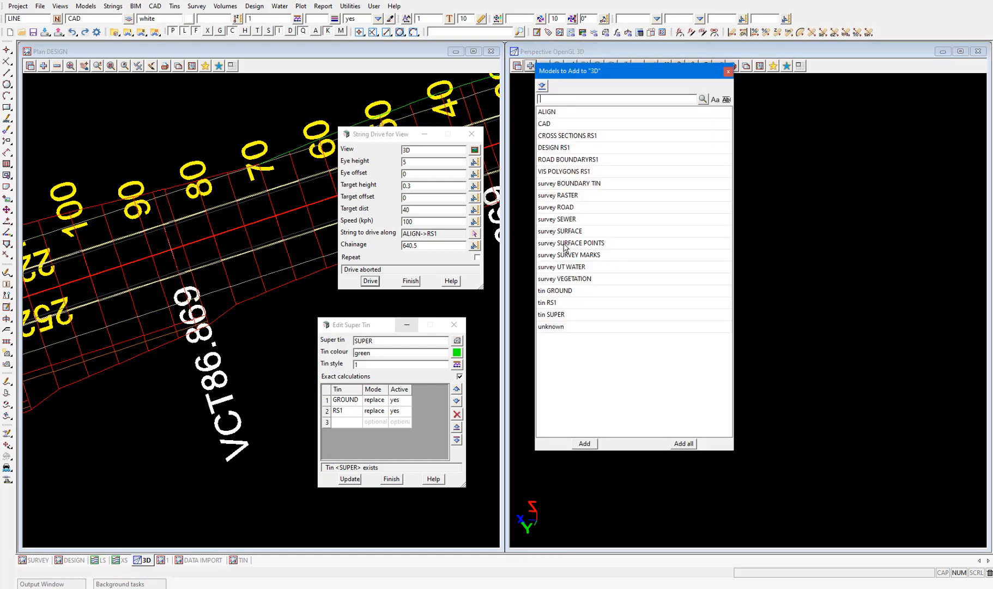
{"action": "left_click", "coordinate": [556, 314]}
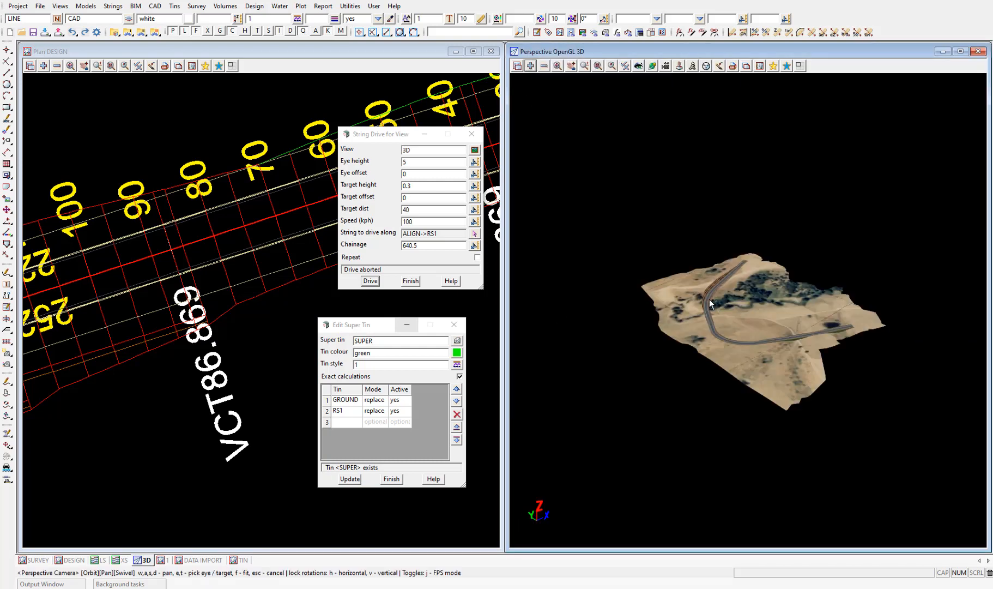
Inspect the road on the combined surface in 3D and rerun the String Drive along RS1 from chainage 0.
{"action": "scroll", "coordinate": [702, 303], "scroll_direction": "up", "scroll_amount": 5}
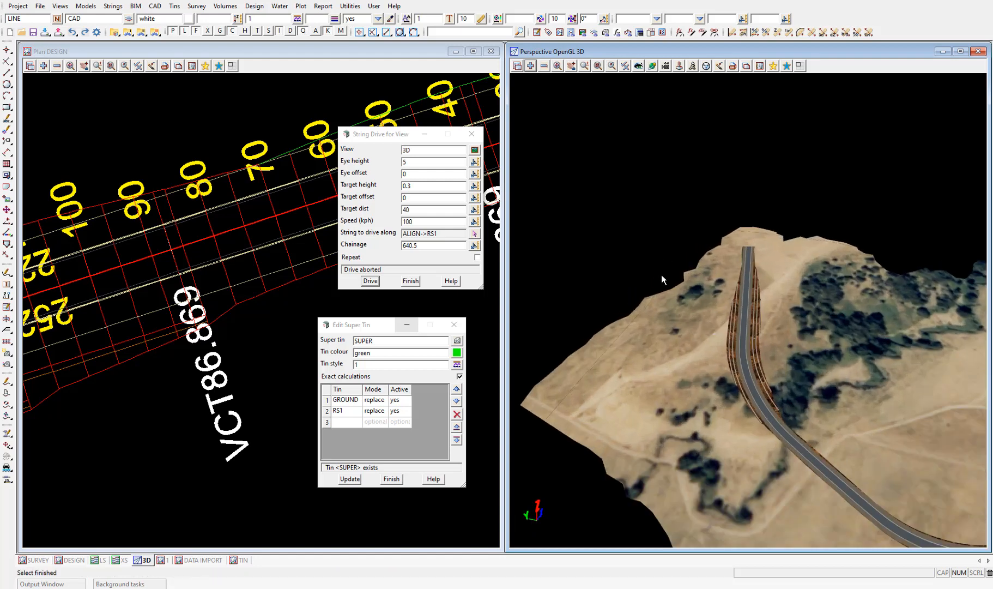
{"action": "left_click_drag", "start_coordinate": [819, 328], "coordinate": [714, 304]}
{"action": "scroll", "coordinate": [604, 290], "scroll_direction": "up", "scroll_amount": 4}
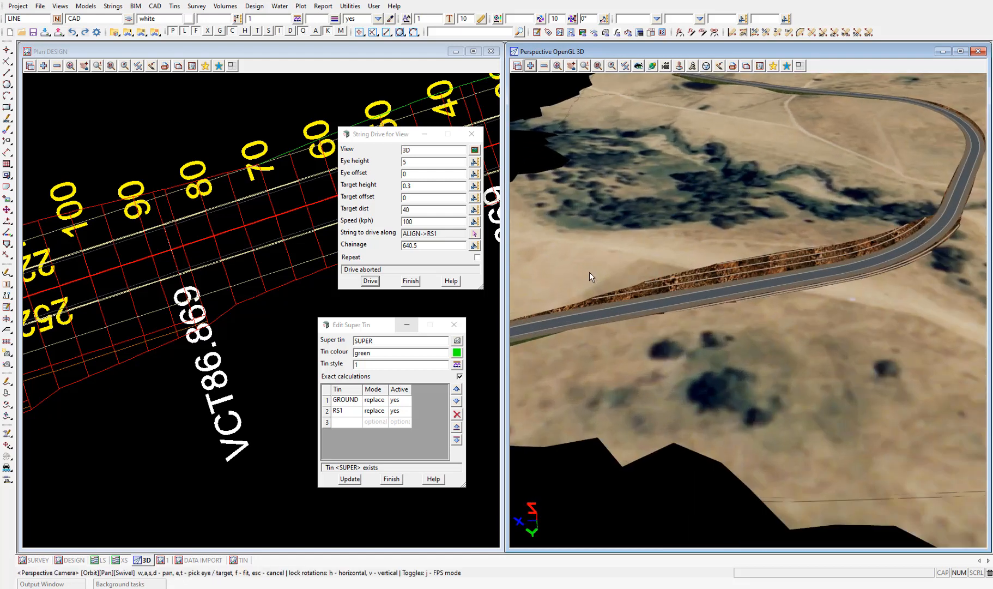
{"action": "scroll", "coordinate": [611, 277], "scroll_direction": "up", "scroll_amount": 3}
{"action": "mouse_move", "coordinate": [650, 317]}
{"action": "left_mouse_down"}
{"action": "mouse_move", "coordinate": [781, 289]}
{"action": "mouse_move", "coordinate": [720, 304]}
{"action": "mouse_move", "coordinate": [699, 294]}
{"action": "mouse_move", "coordinate": [698, 282]}
{"action": "mouse_move", "coordinate": [691, 291]}
{"action": "mouse_move", "coordinate": [695, 268]}
{"action": "left_mouse_up"}
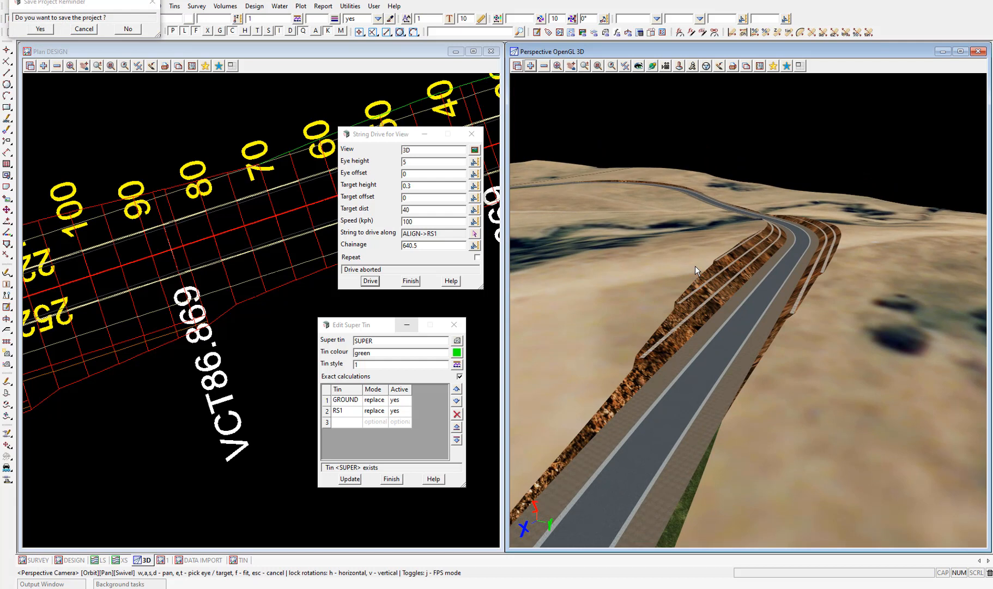
{"action": "left_click", "coordinate": [372, 247]}
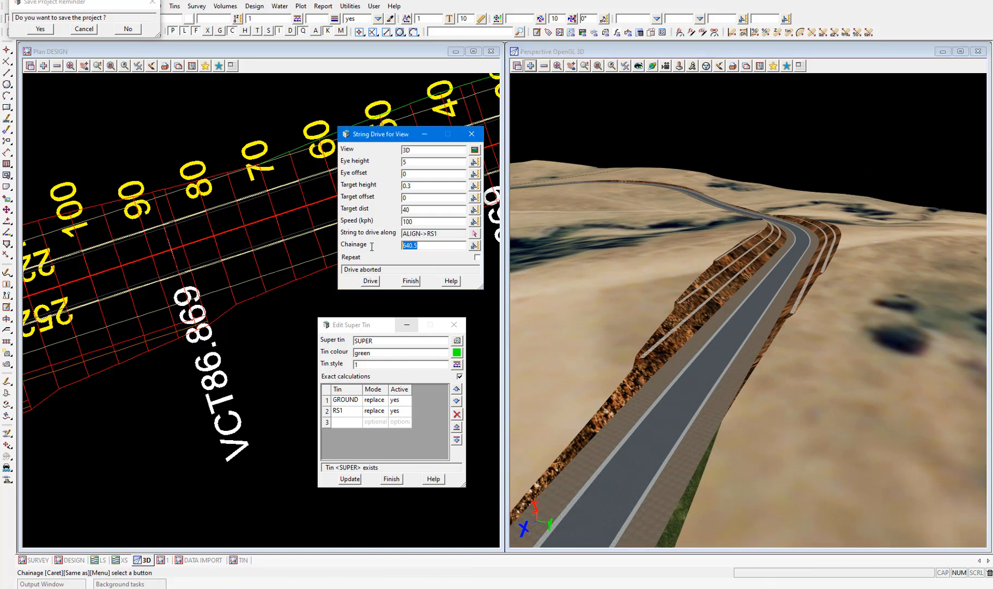
{"action": "left_click", "coordinate": [370, 281]}
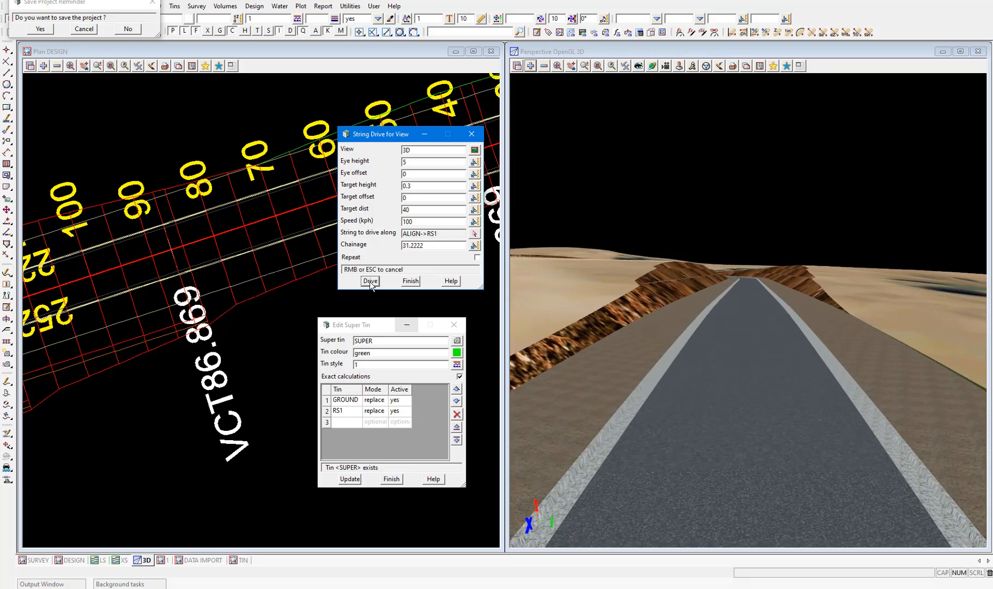